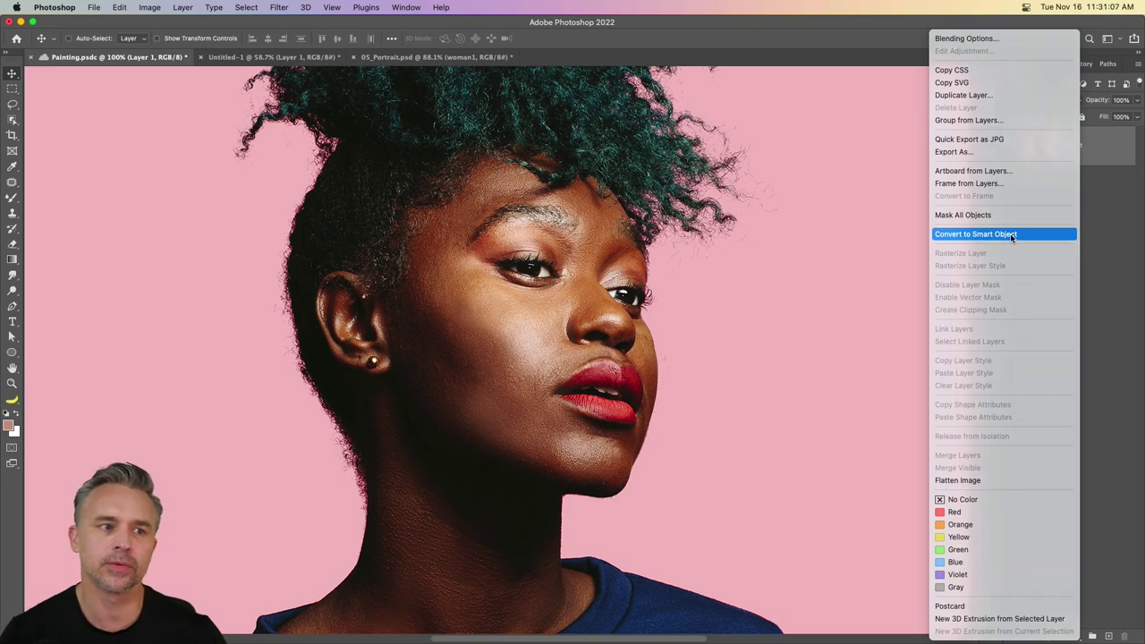
Convert Layer 1 of Painting.psdc into a Smart Object and bring up the Filter menu
click(1009, 233)
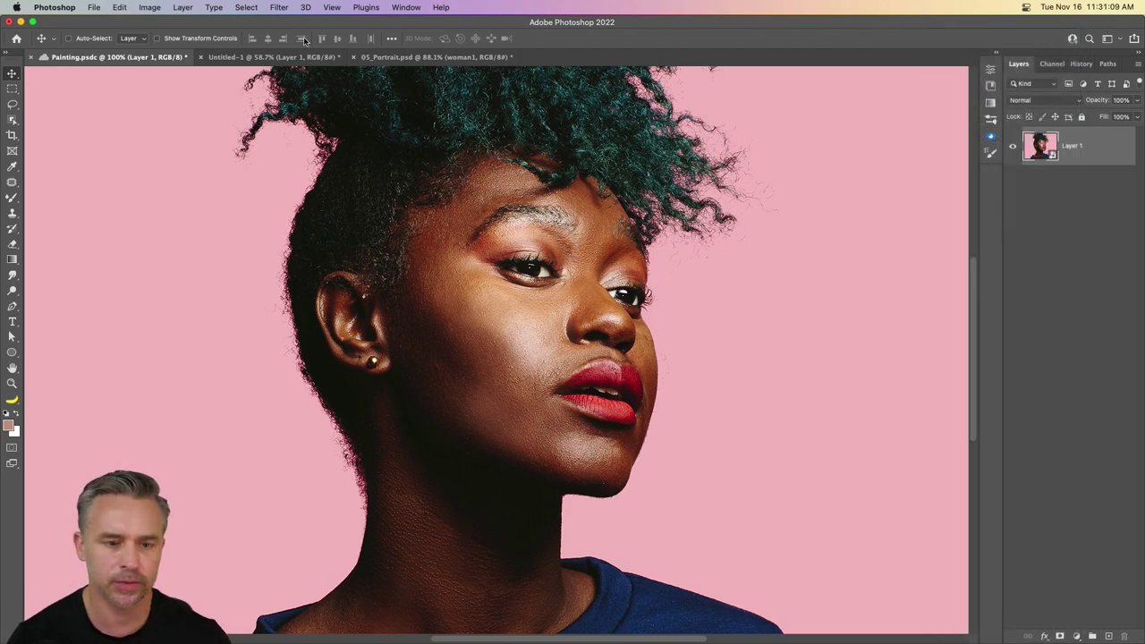
click(304, 7)
mouse_move(286, 4)
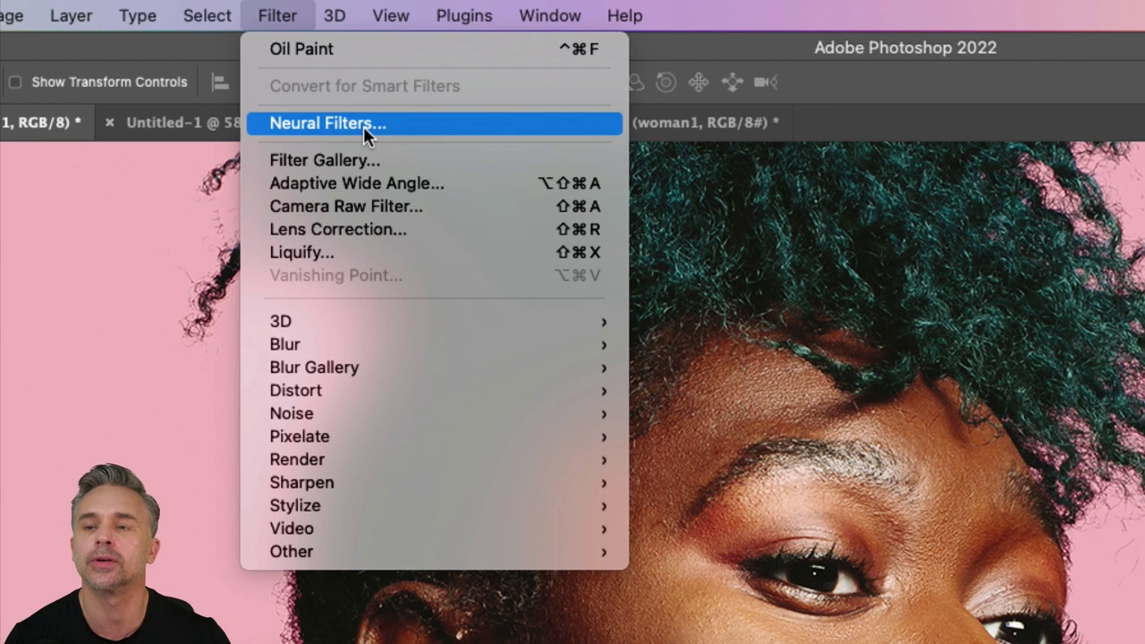
Open Filter > Stylize > Oil Paint and frame the eye area in its preview
mouse_move(430, 484)
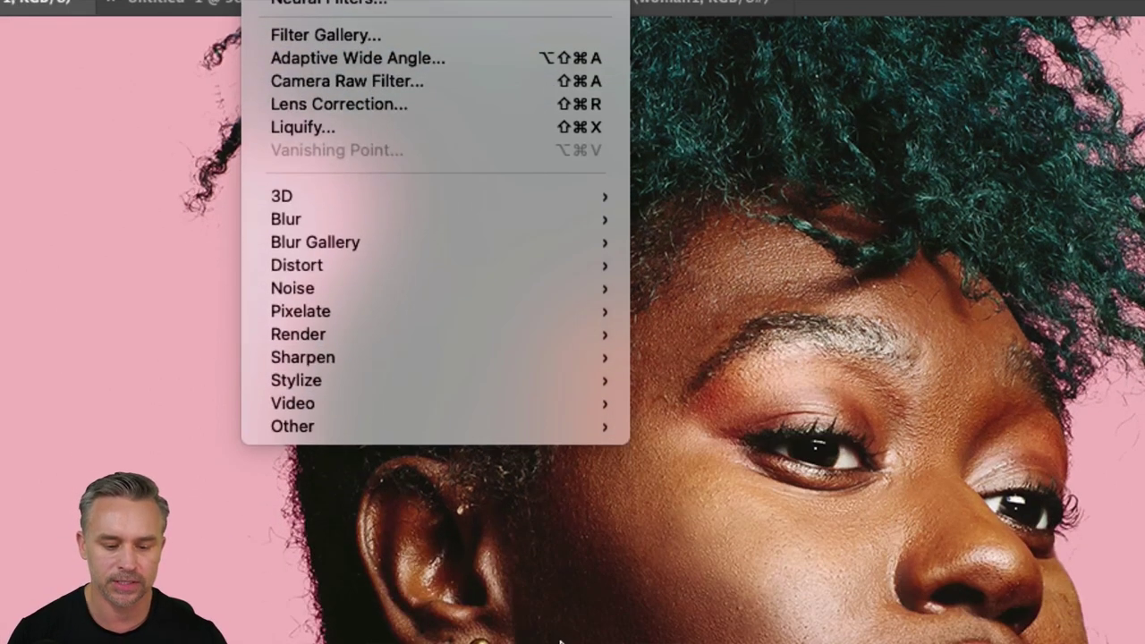
mouse_move(485, 379)
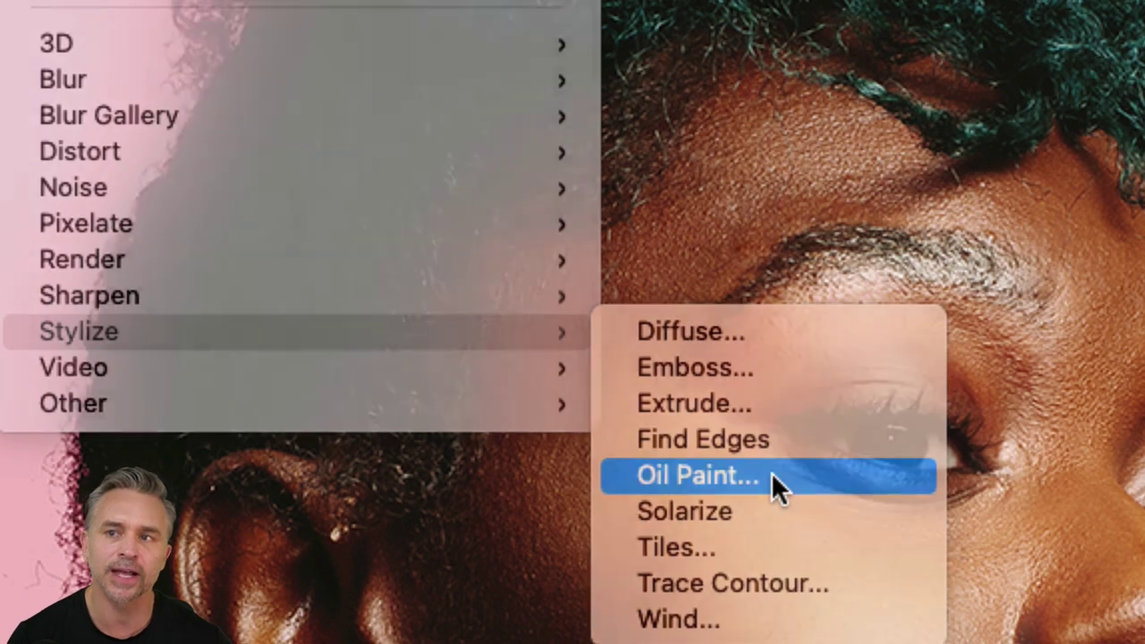
click(771, 472)
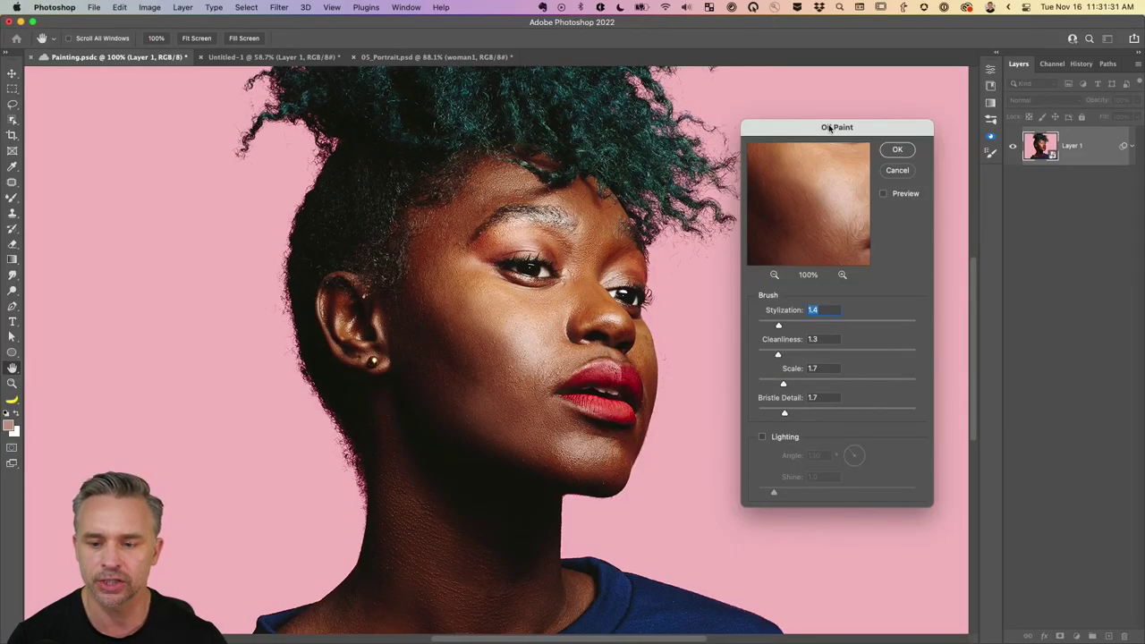
mouse_move(832, 127)
mouse_down()
mouse_move(744, 148)
mouse_move(753, 177)
mouse_up()
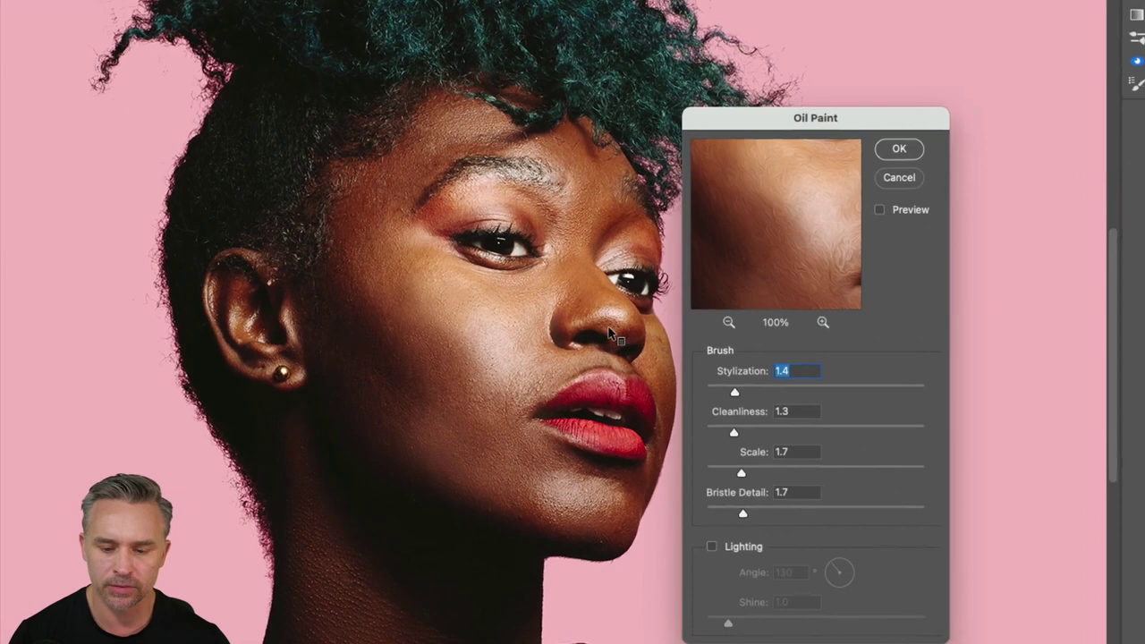
click(616, 333)
drag(745, 268, 759, 255)
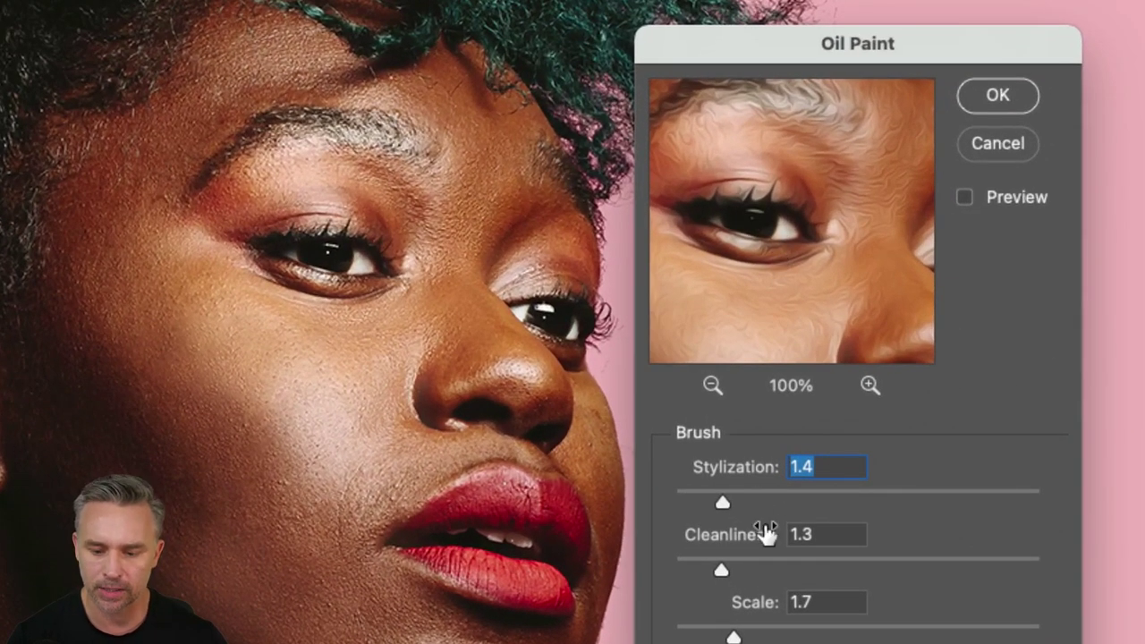
Preview the whole image, then set Stylization 5.2 and Cleanliness, Scale, Bristle Detail to 10.0
click(964, 197)
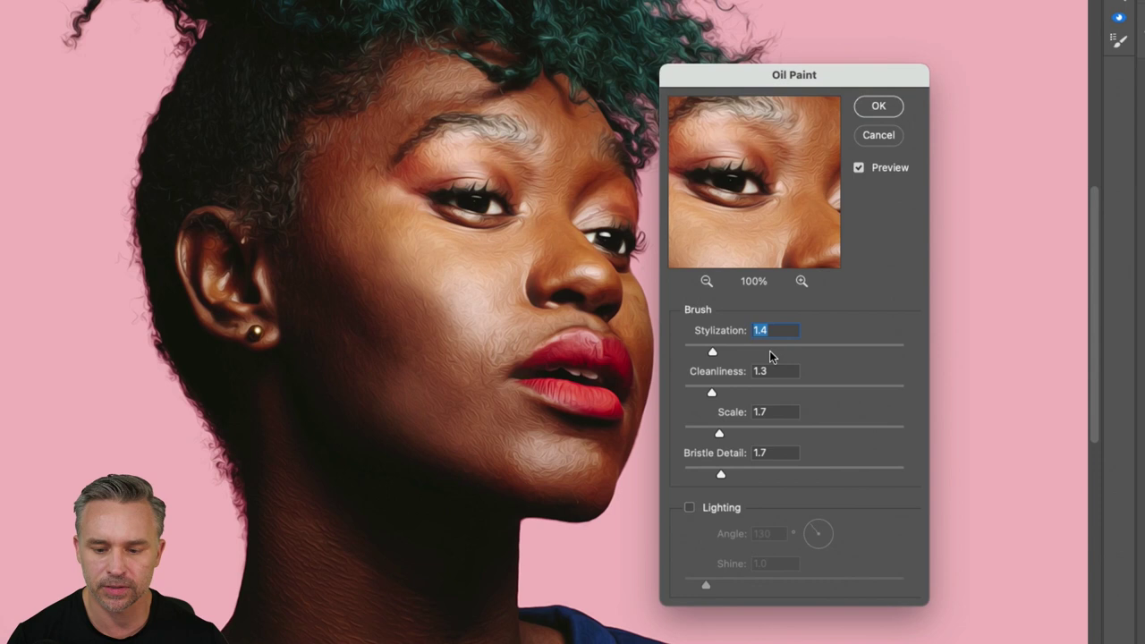
click(777, 351)
click(798, 387)
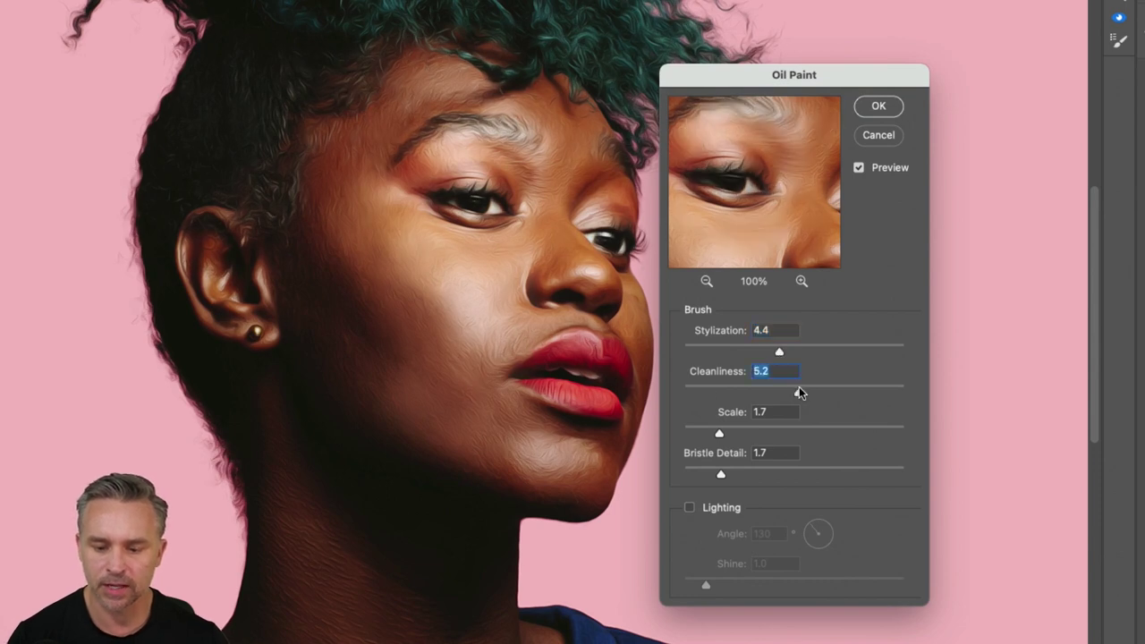
click(797, 430)
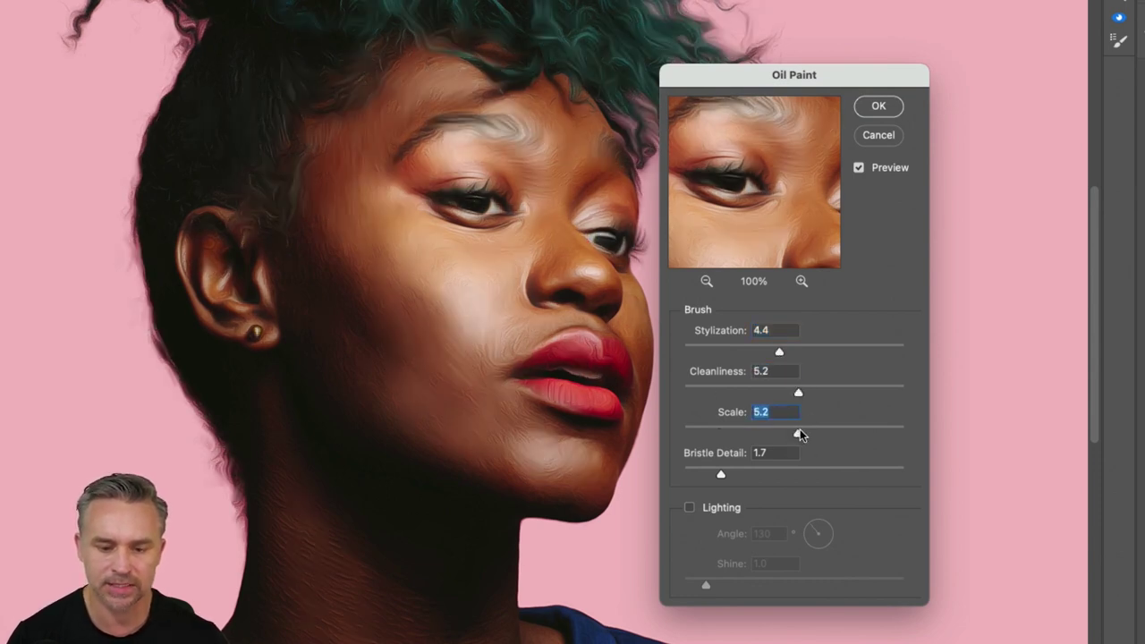
click(798, 469)
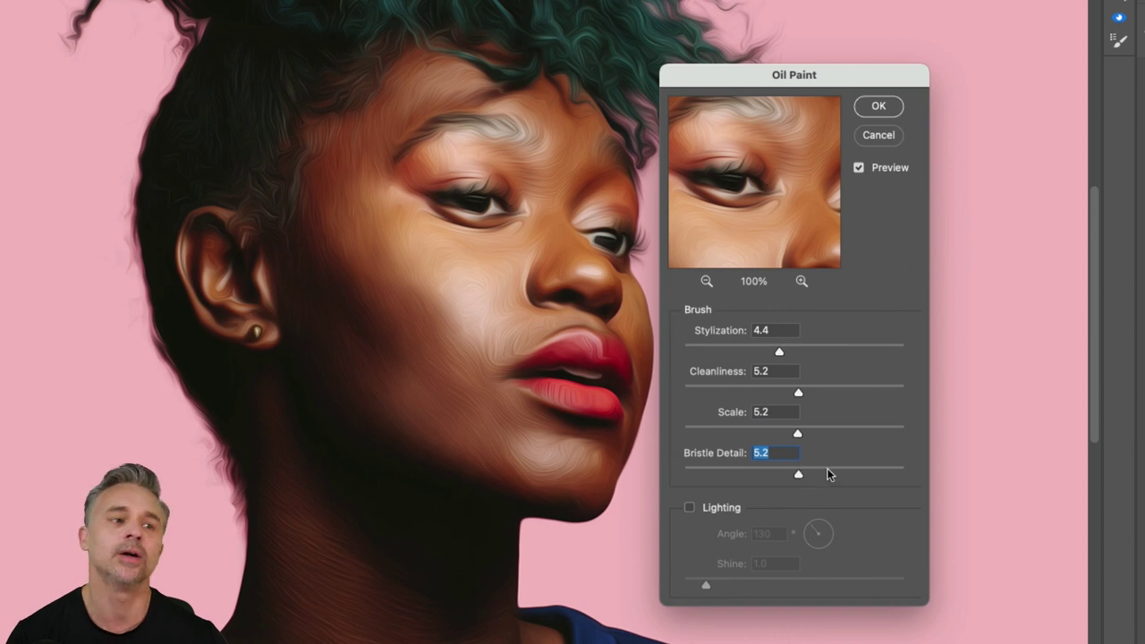
drag(830, 474, 937, 442)
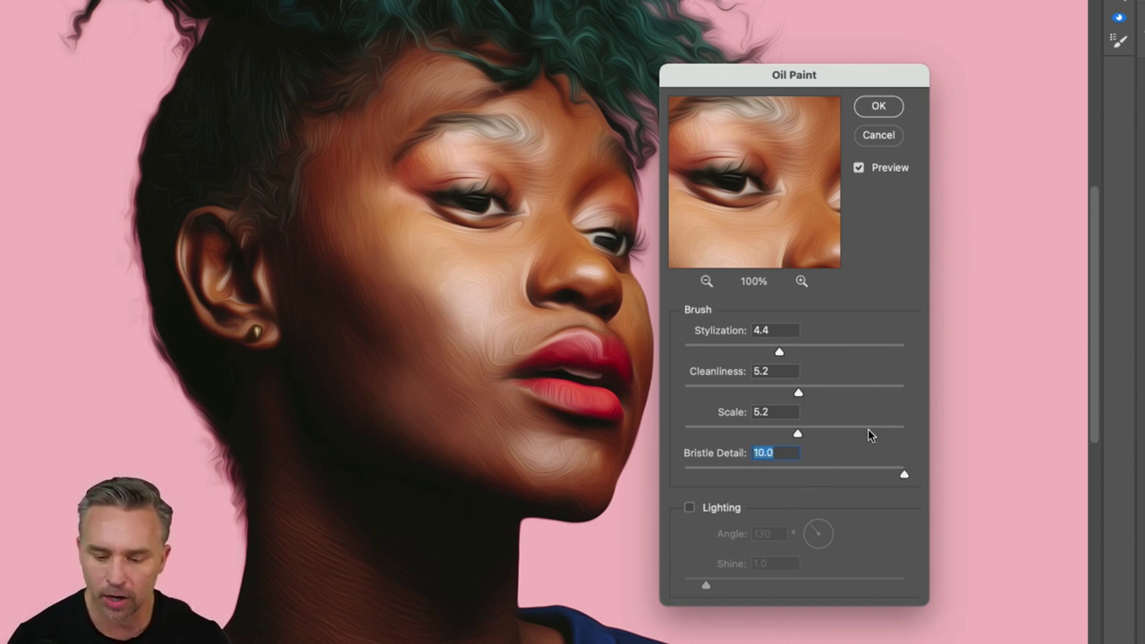
drag(867, 430, 930, 431)
drag(849, 386, 969, 393)
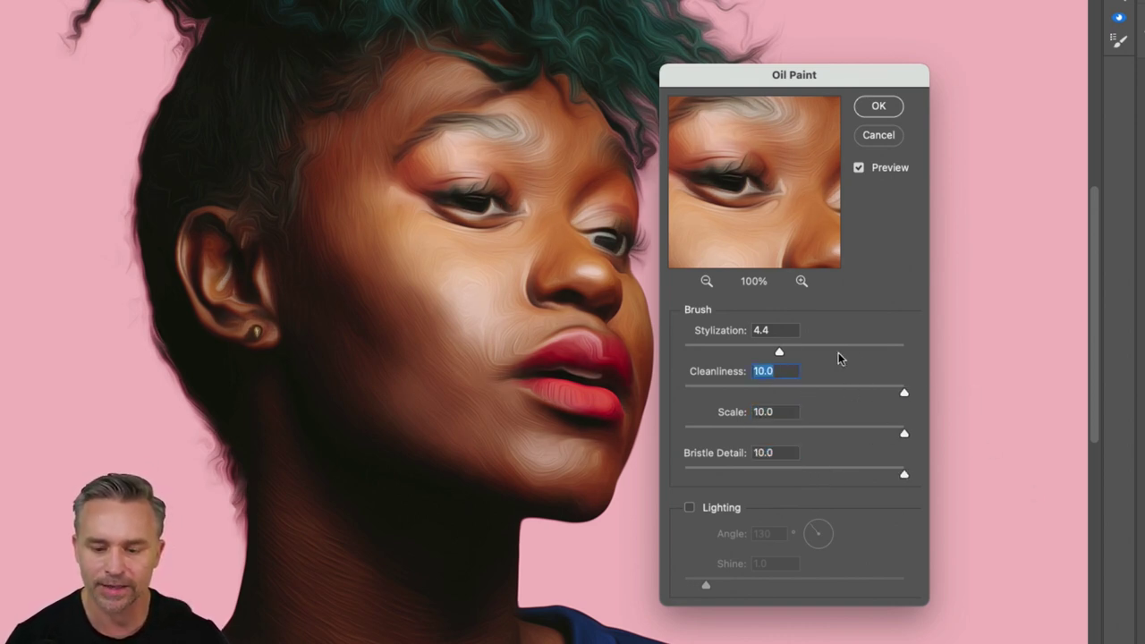
drag(779, 350, 918, 349)
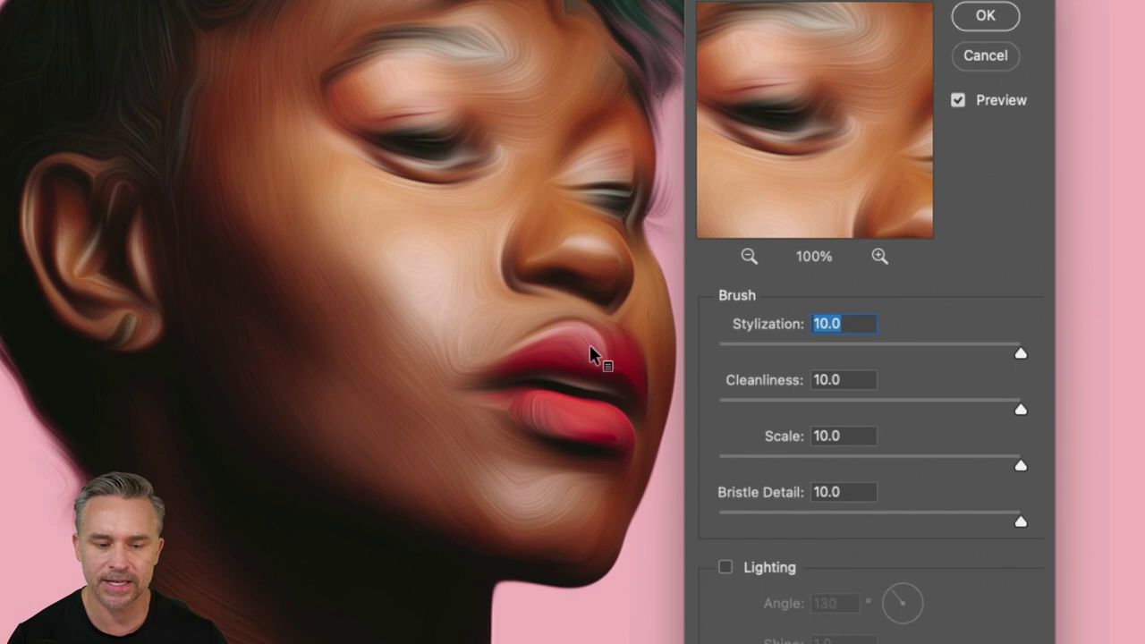
mouse_move(869, 348)
mouse_down()
mouse_move(888, 349)
mouse_move(873, 352)
mouse_up()
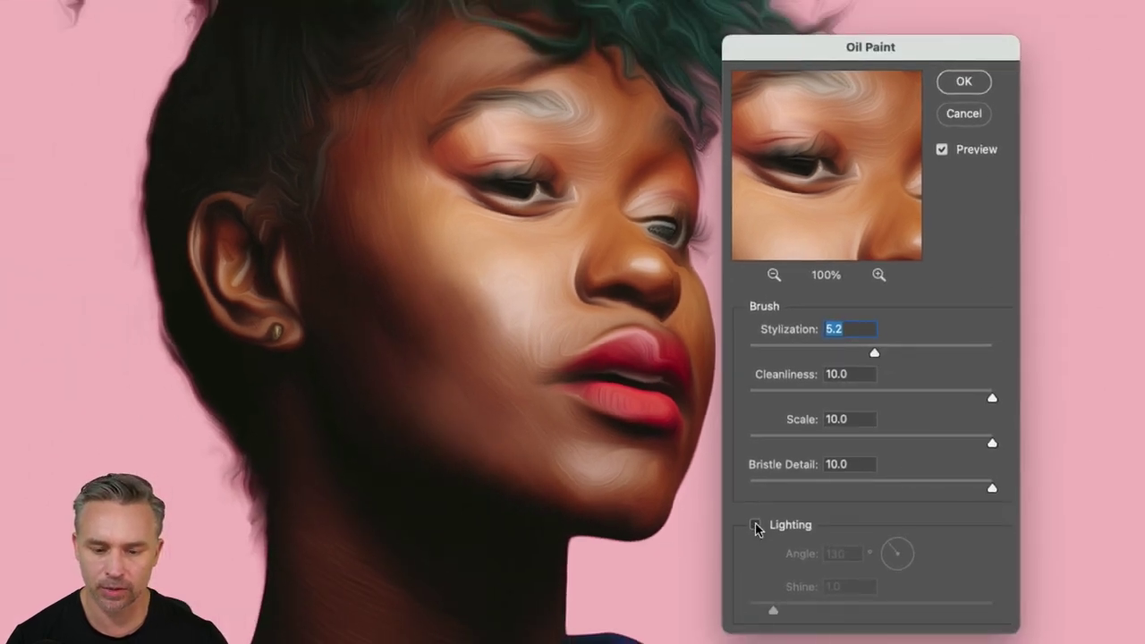
Enable Oil Paint Lighting at angle 134 with Shine 0.8, previewing the cheek and lips
click(756, 526)
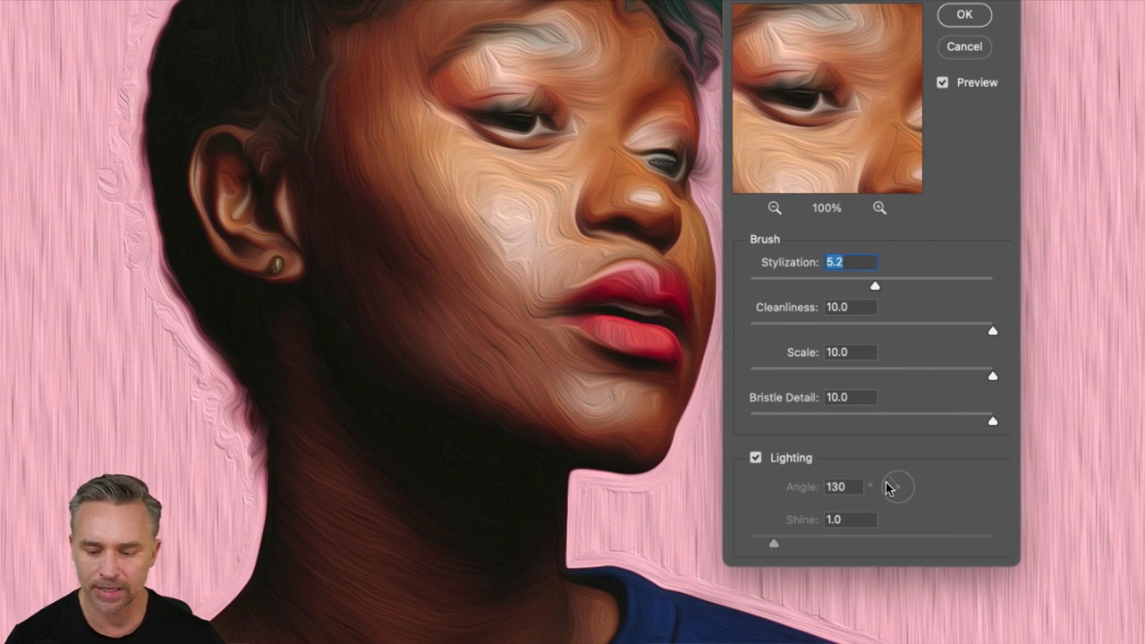
mouse_move(887, 487)
mouse_down()
mouse_move(909, 481)
mouse_move(893, 485)
mouse_up()
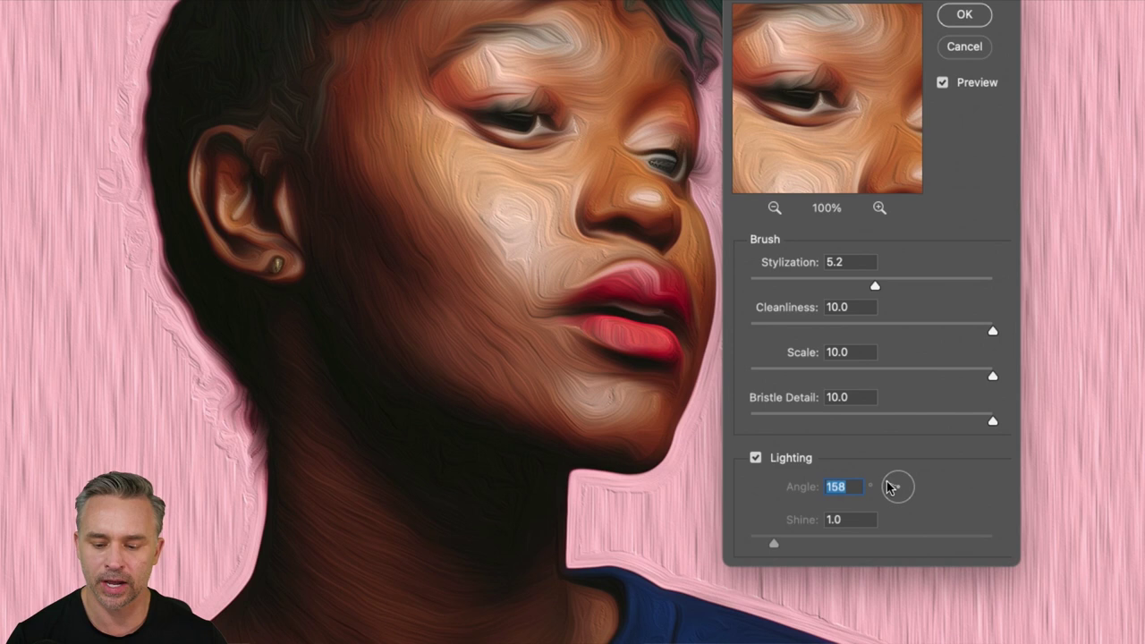
drag(775, 544, 792, 542)
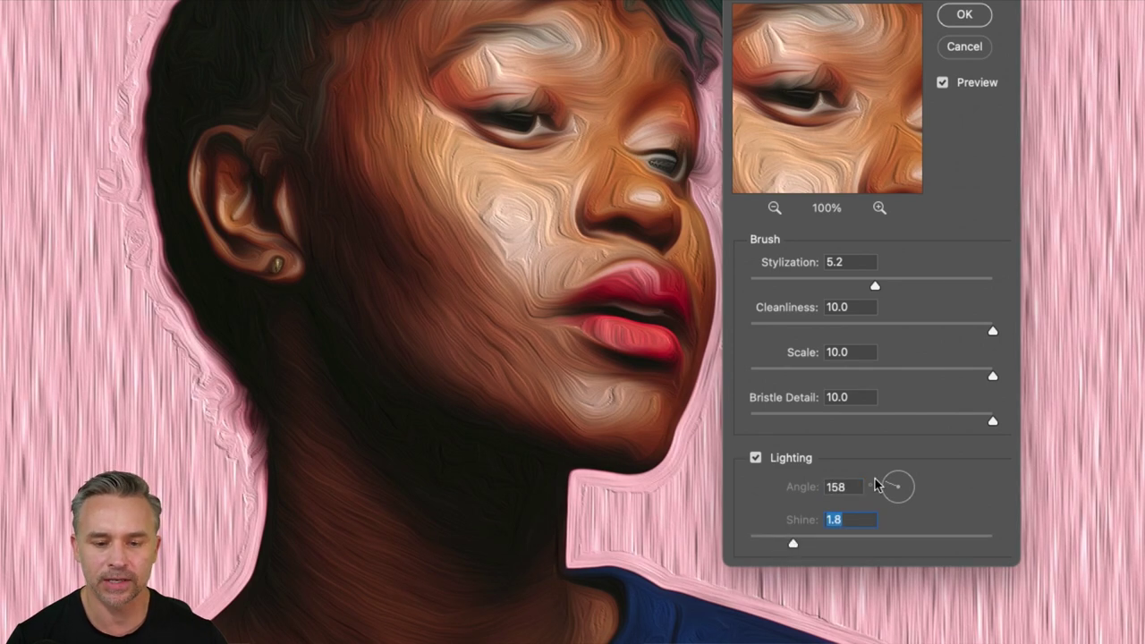
click(892, 482)
click(813, 543)
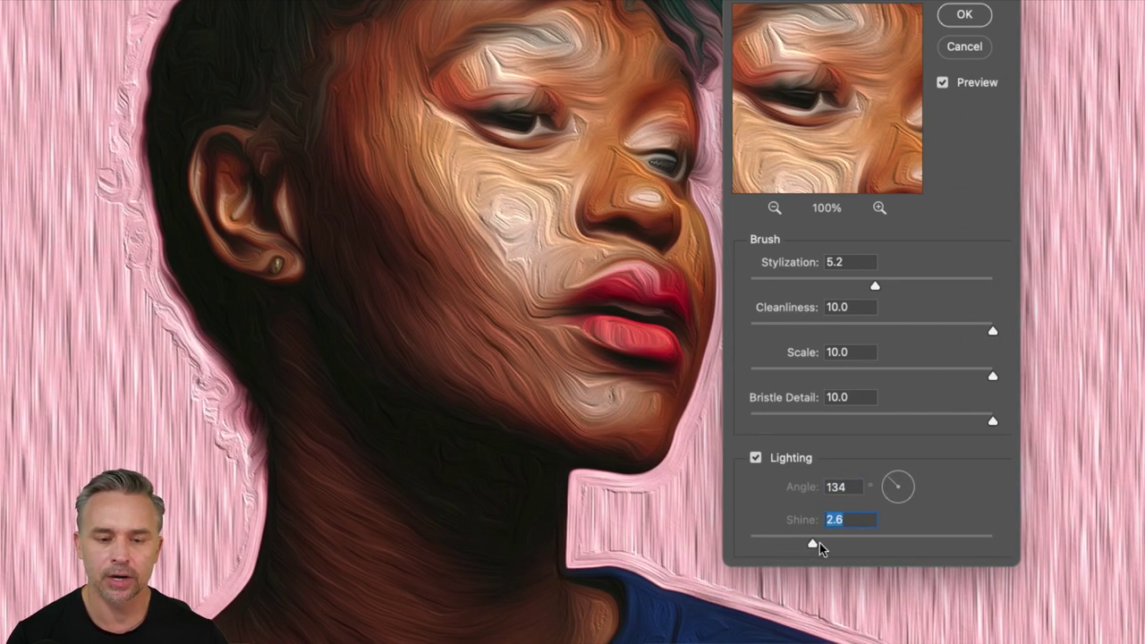
click(490, 273)
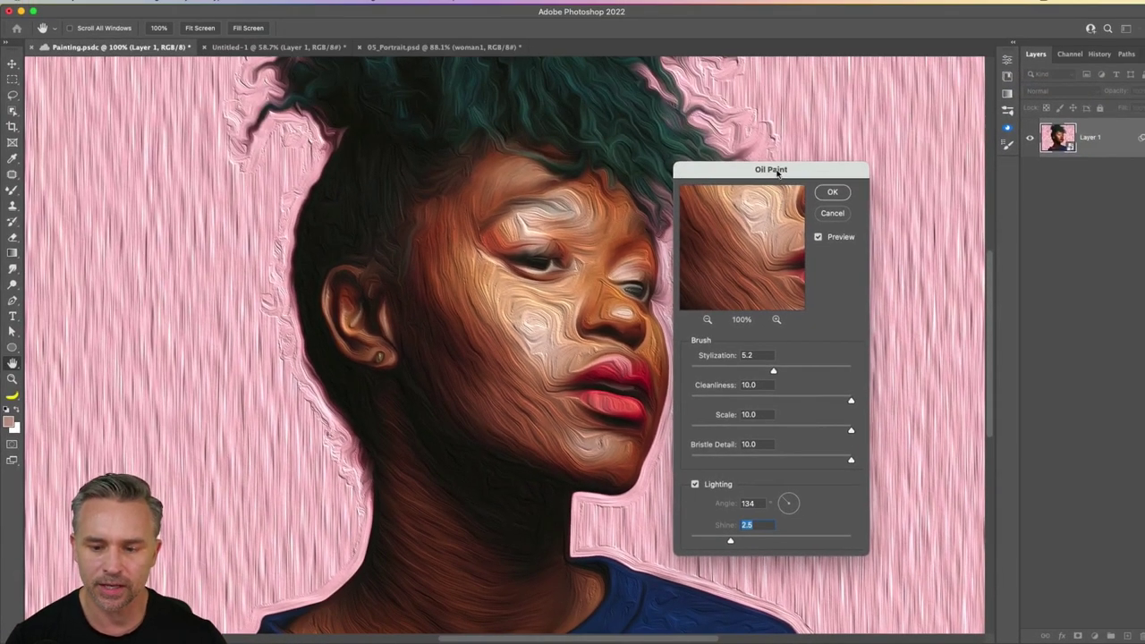
drag(777, 172, 684, 114)
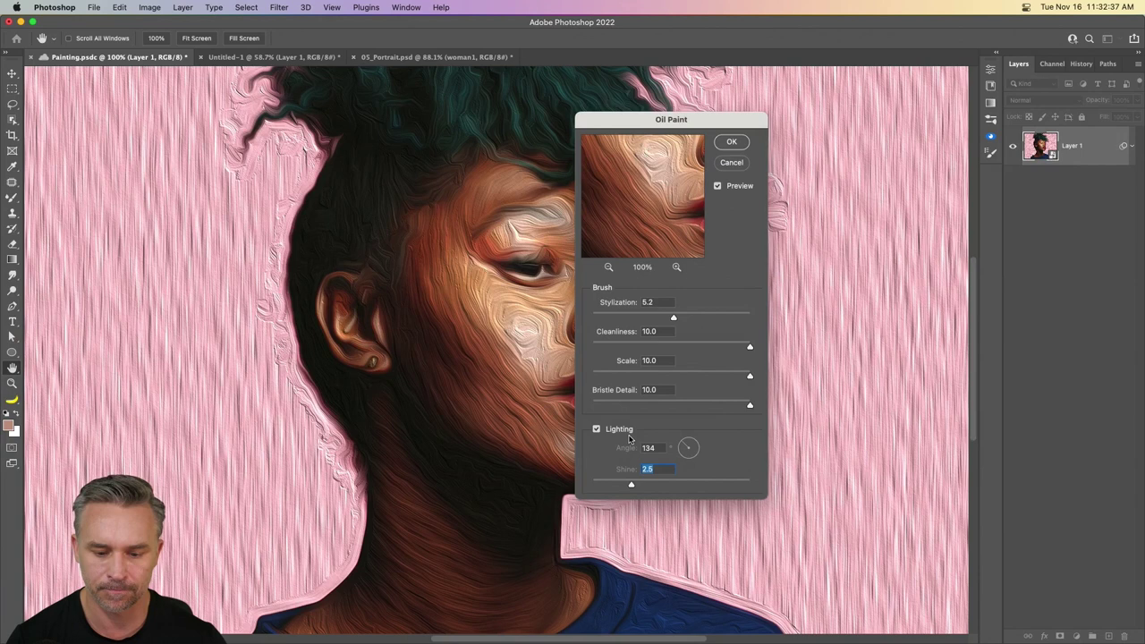
click(603, 483)
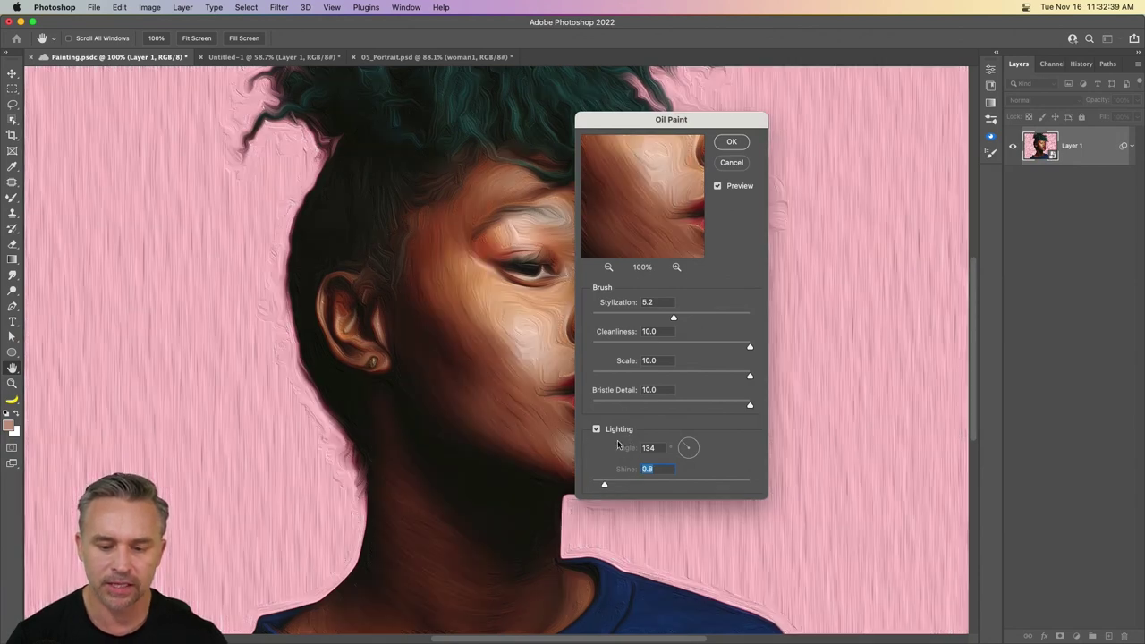
mouse_move(614, 108)
mouse_down()
mouse_move(638, 168)
mouse_move(695, 154)
mouse_up()
Apply the Oil Paint filter, add blank Layer 2, and set the Mixer Brush to Very Wet, Heavy Mix
click(811, 187)
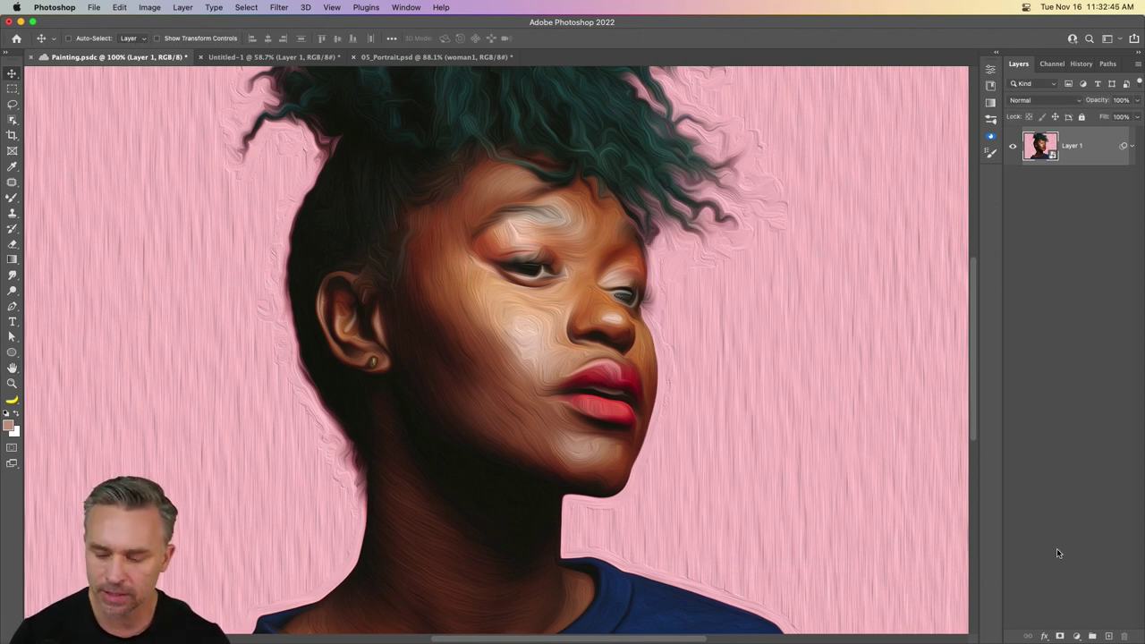
click(1107, 636)
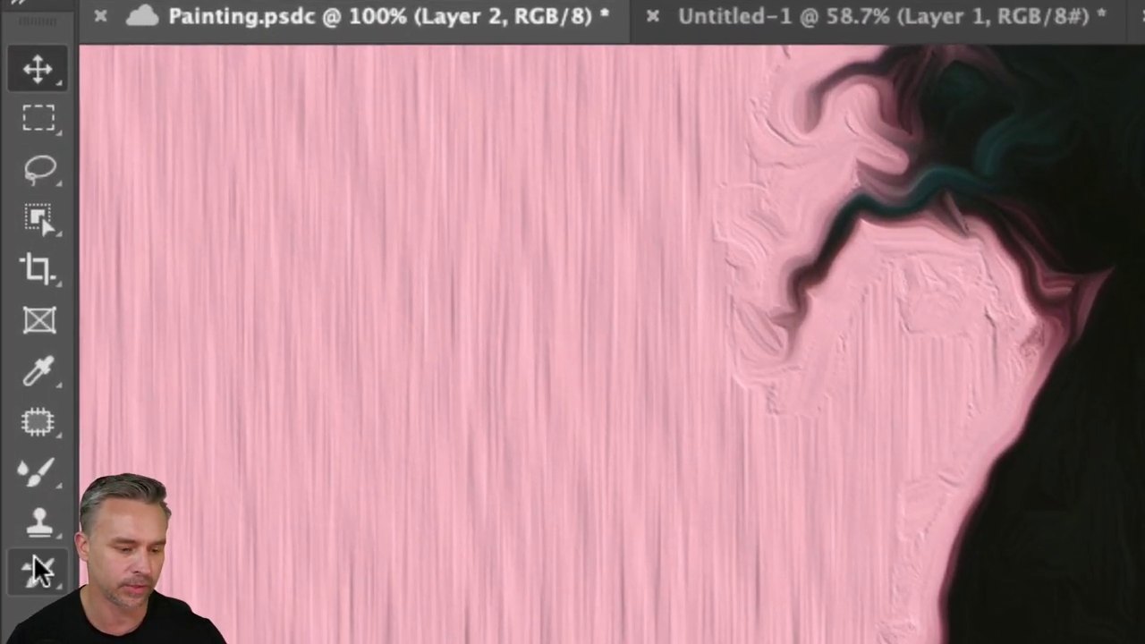
click(36, 474)
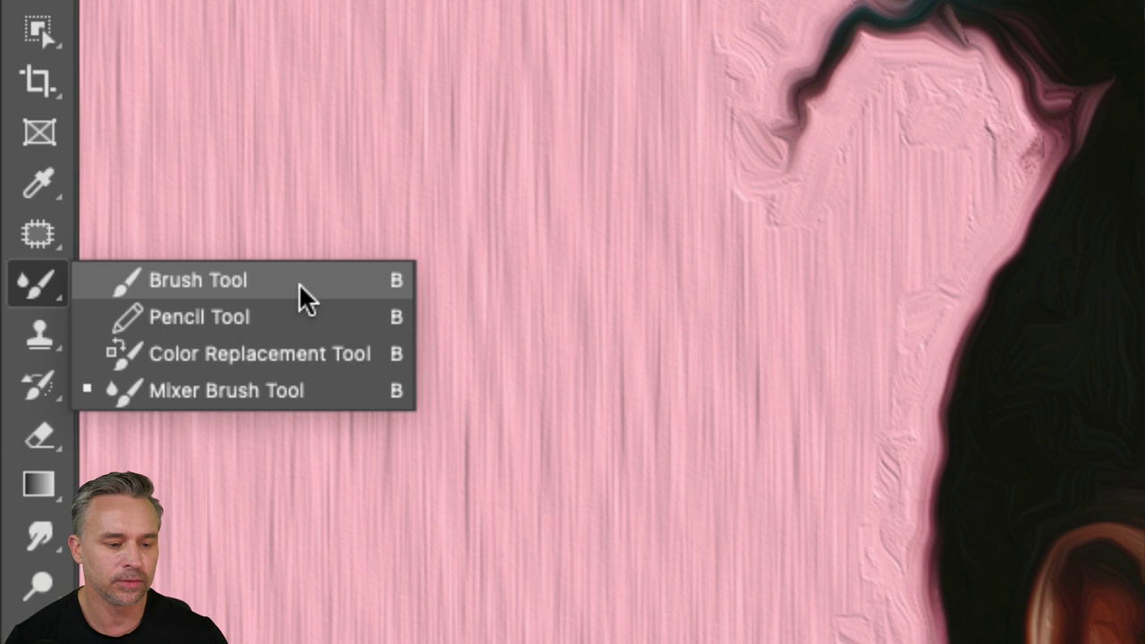
click(323, 394)
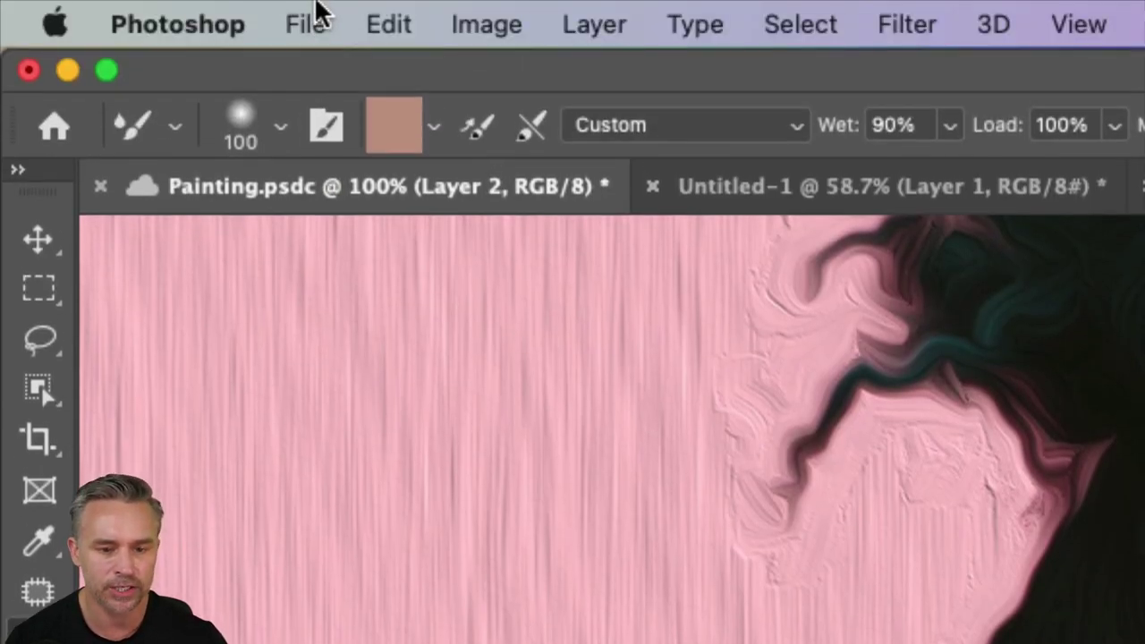
click(671, 125)
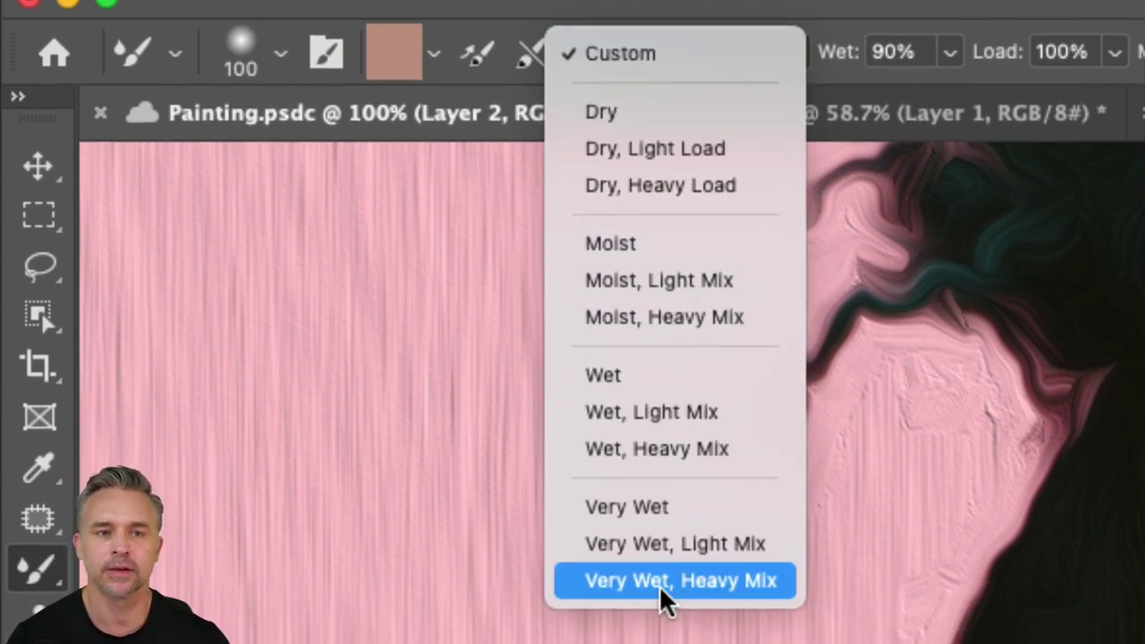
click(662, 583)
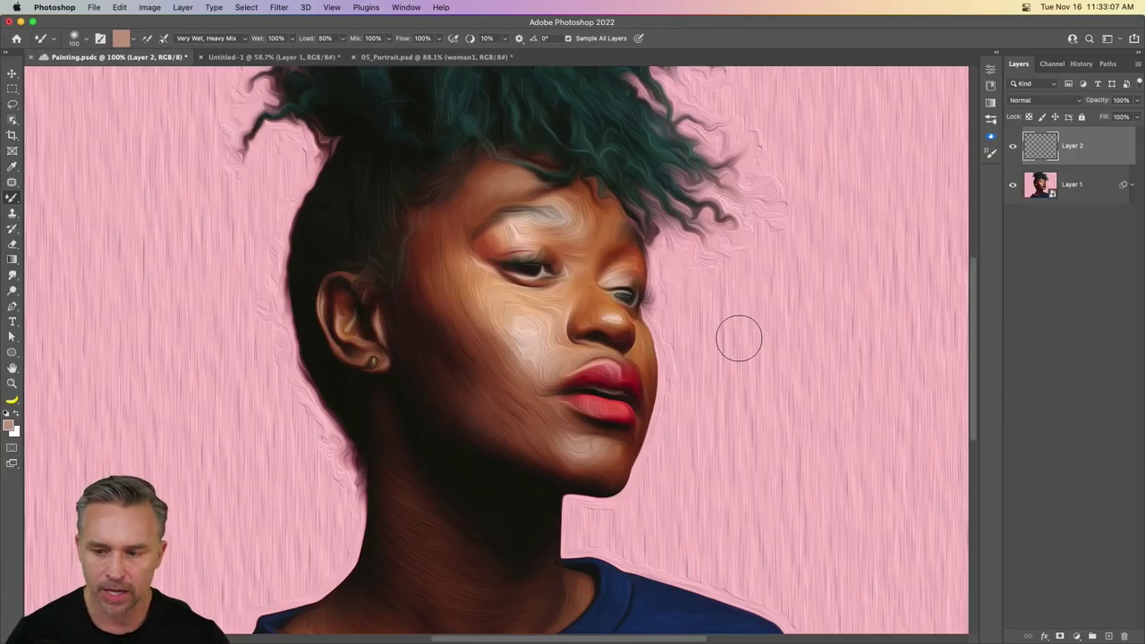
key(bracketright)
key(bracketright)
key(bracketright)
mouse_move(747, 460)
mouse_down()
mouse_move(768, 333)
mouse_move(827, 417)
mouse_move(927, 443)
mouse_move(788, 247)
mouse_up()
mouse_move(237, 368)
mouse_down()
mouse_move(177, 449)
mouse_move(182, 314)
mouse_up()
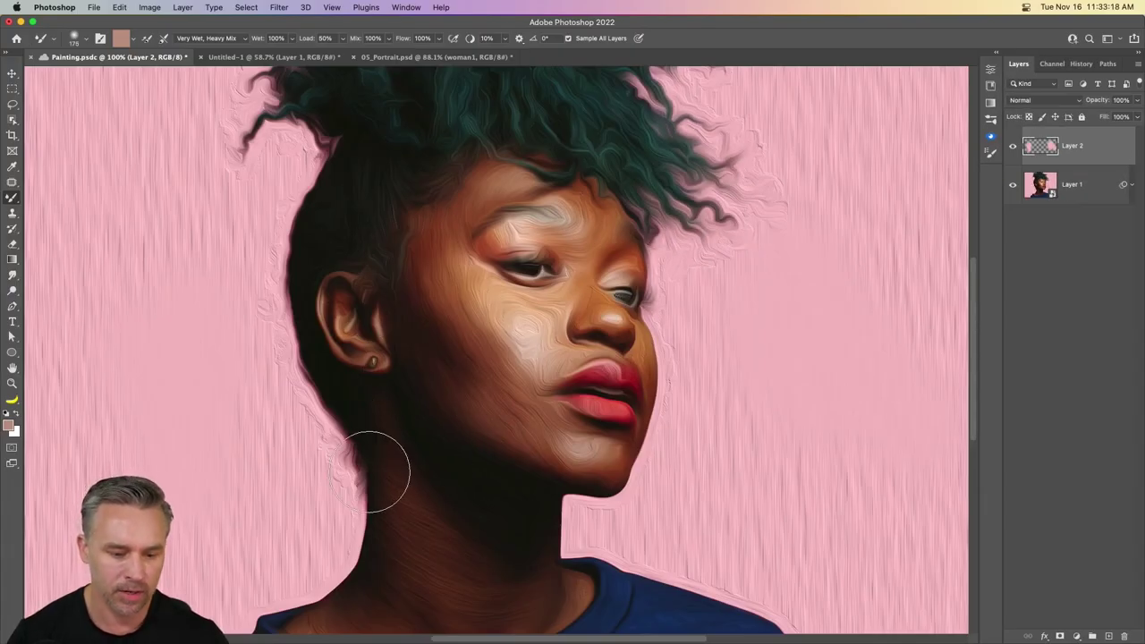
mouse_move(374, 469)
mouse_down()
mouse_move(334, 456)
mouse_move(322, 397)
mouse_move(341, 390)
mouse_move(350, 419)
mouse_move(290, 348)
mouse_up()
mouse_move(320, 268)
mouse_down()
mouse_move(291, 224)
mouse_move(295, 178)
mouse_up()
key(bracketright)
key(bracketright)
mouse_move(469, 330)
mouse_down()
mouse_move(531, 365)
mouse_move(470, 266)
mouse_move(512, 353)
mouse_move(546, 330)
mouse_move(484, 311)
mouse_move(486, 223)
mouse_move(570, 205)
mouse_move(596, 259)
mouse_move(560, 330)
mouse_move(534, 432)
mouse_move(592, 456)
mouse_move(496, 408)
mouse_move(421, 299)
mouse_up()
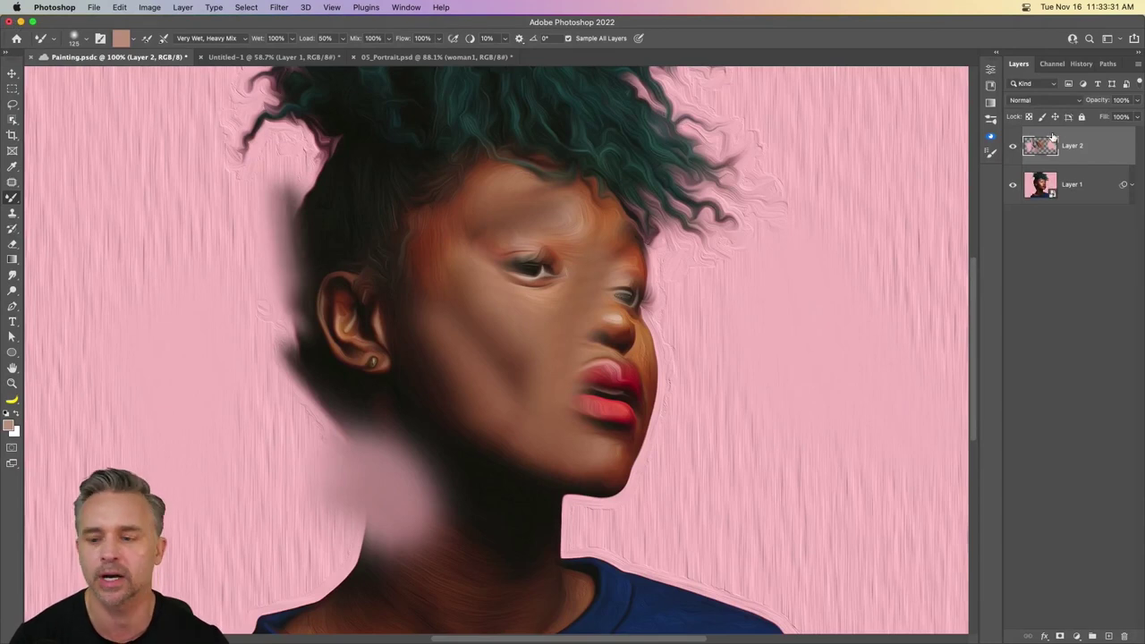
key(BackSpace)
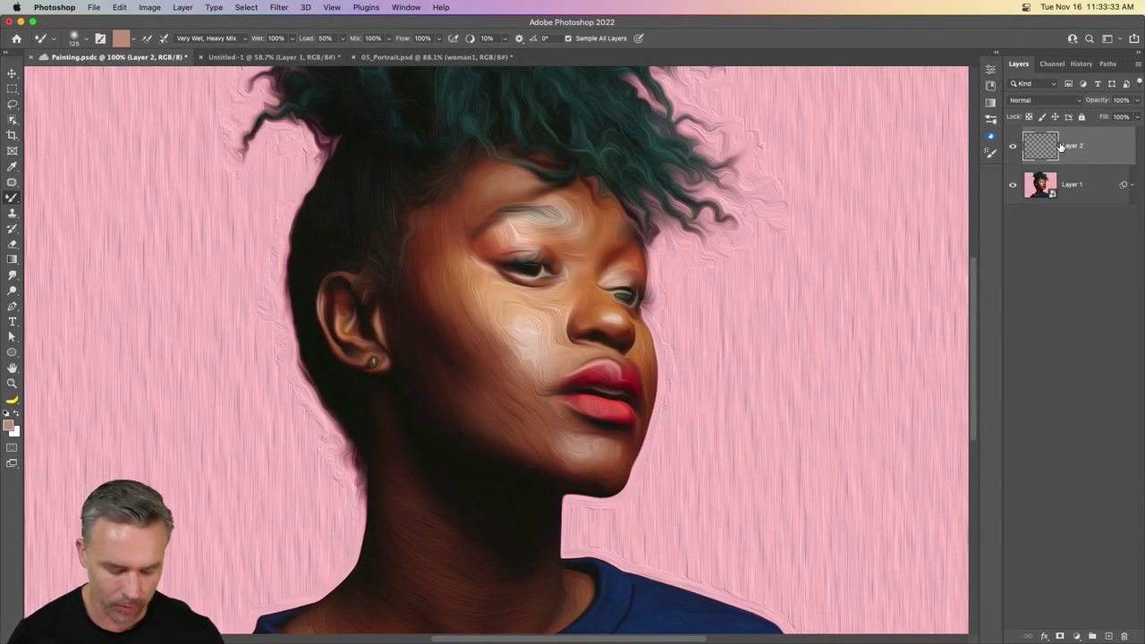
Choose Get More Brushes from the Brushes panel menu to open Adobe's brush page in Chrome
click(999, 53)
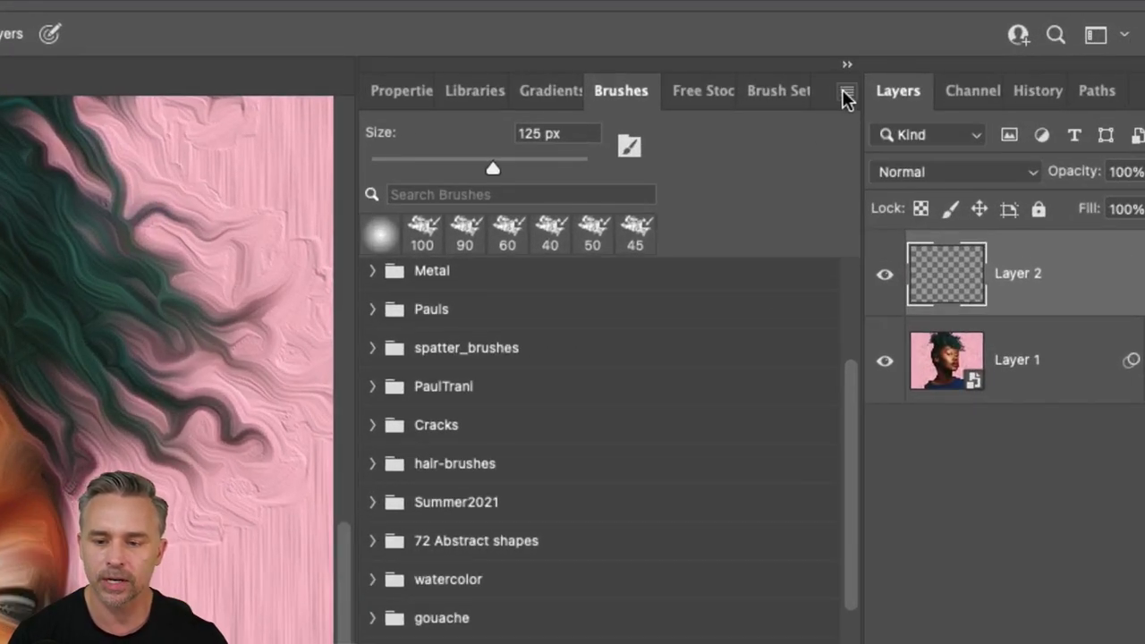
click(846, 93)
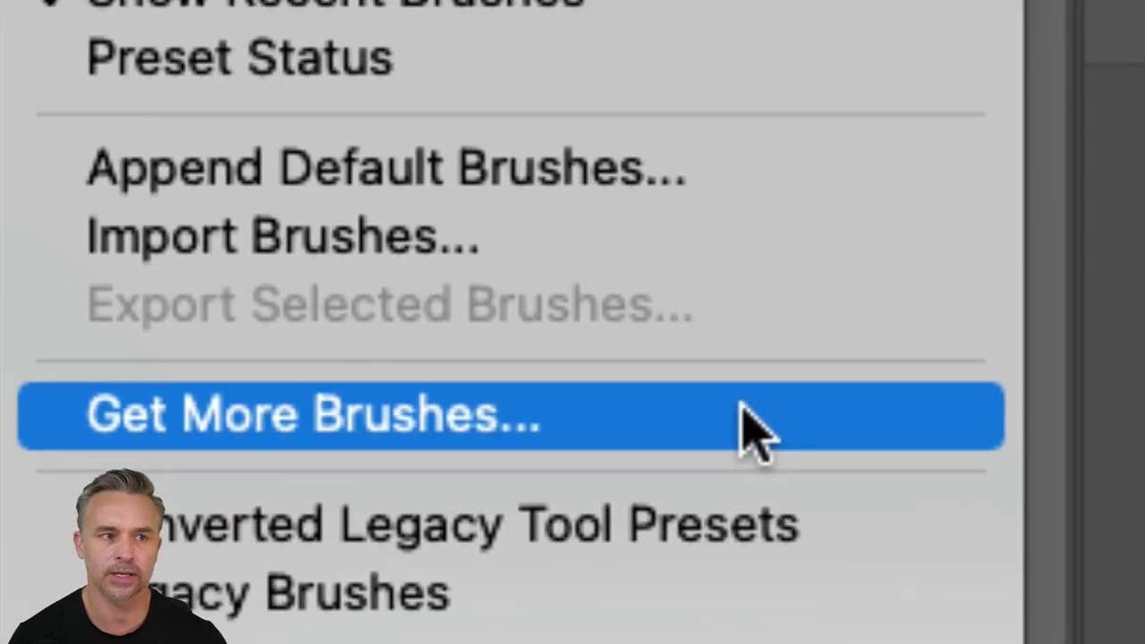
click(752, 433)
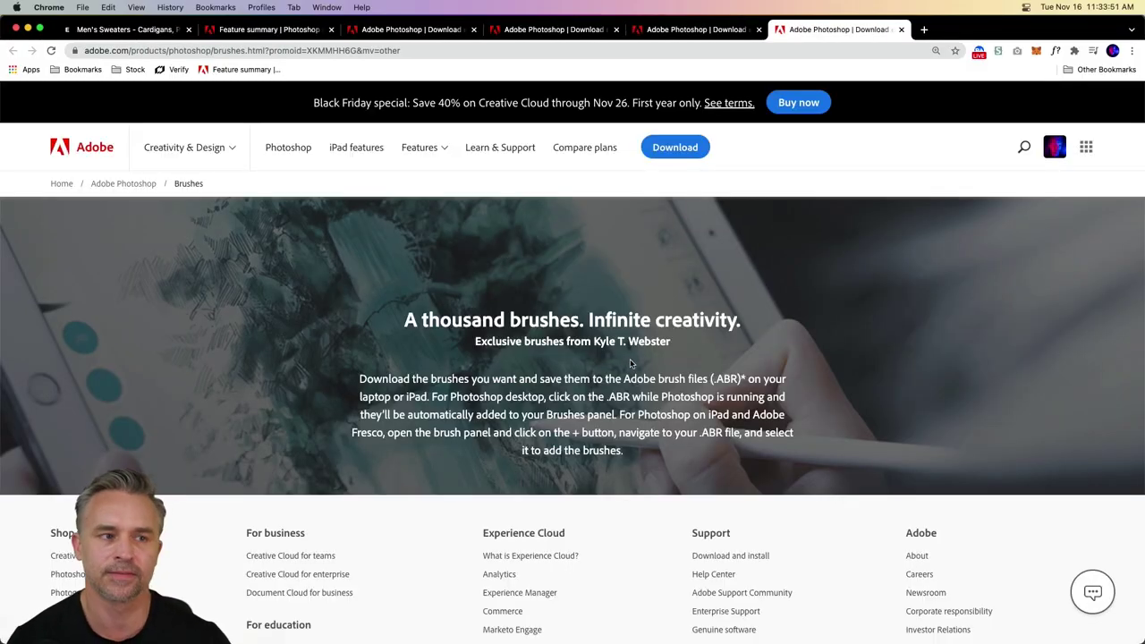
Scroll past the Megapack, Gouache and Spatter brush packs, then minimize Chrome
scroll(647, 370, down, 10)
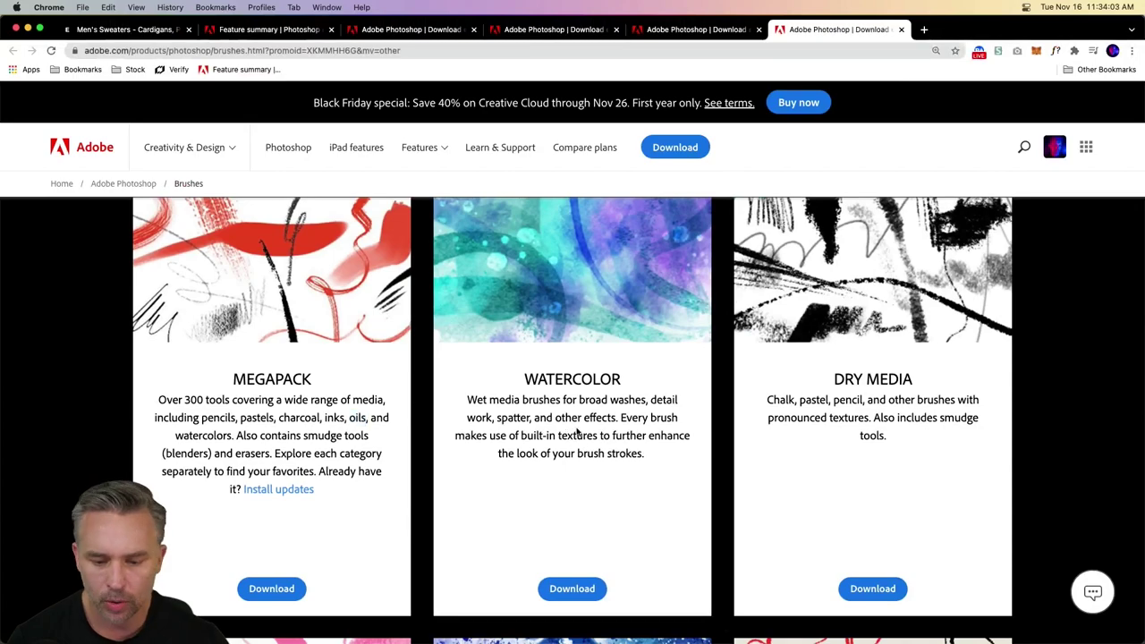
scroll(856, 429, down, 5)
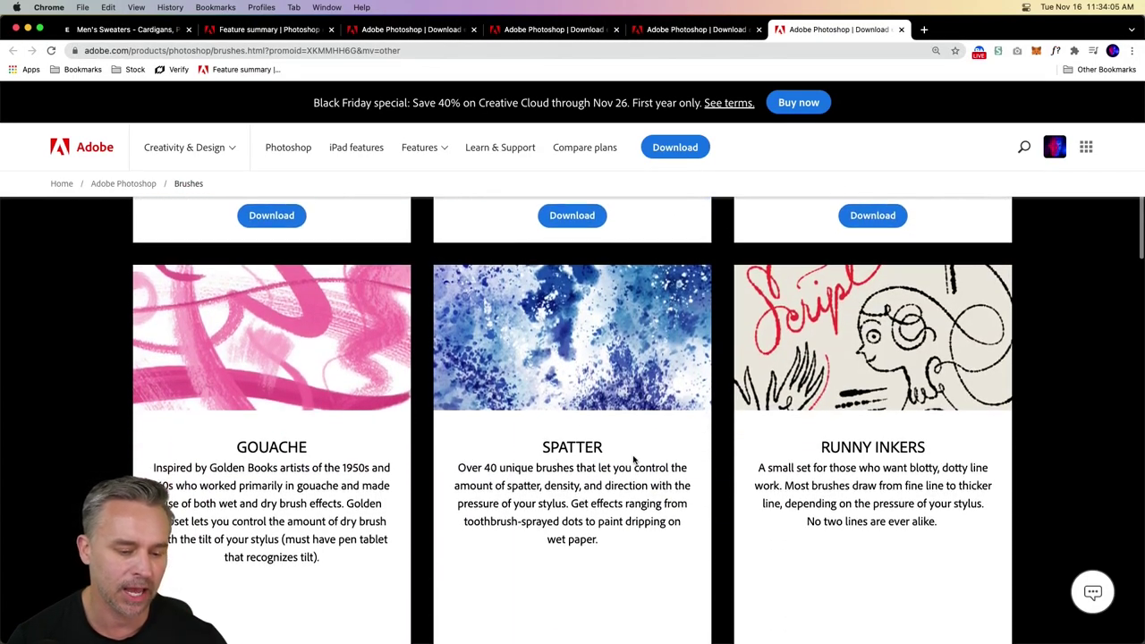
scroll(634, 459, down, 1)
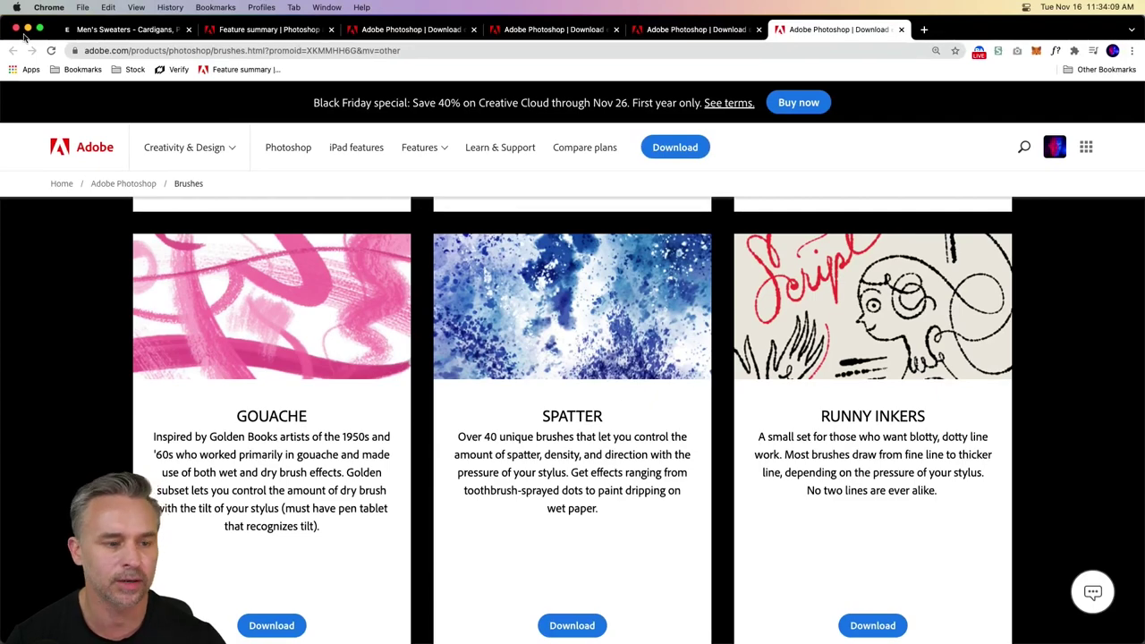
click(27, 30)
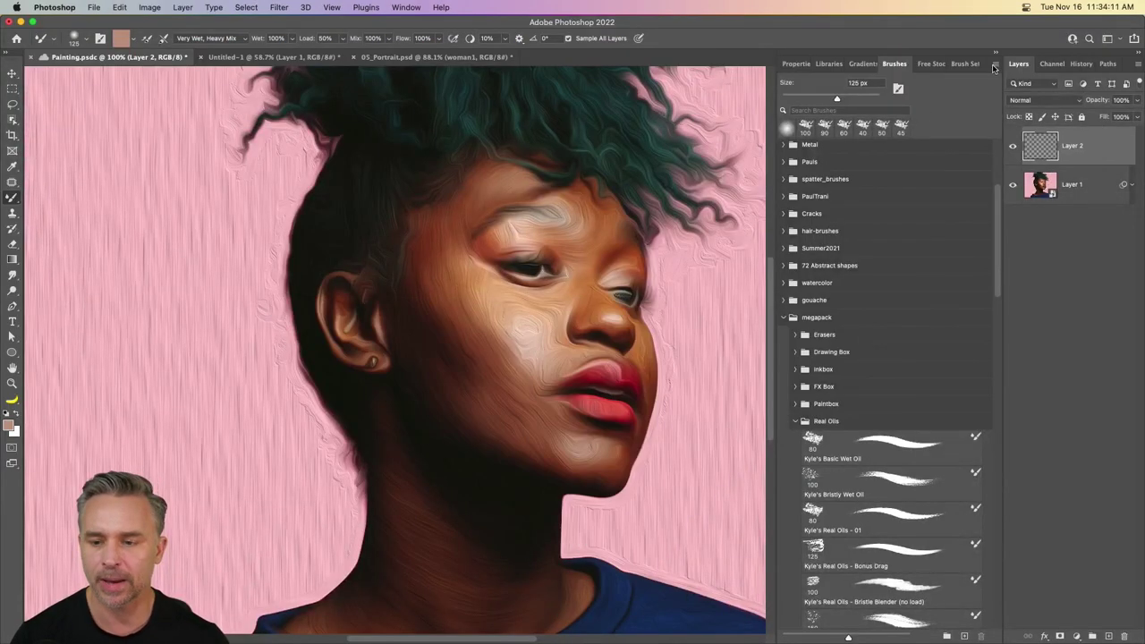
Expand megapack > Real Oils in the Brushes panel and select Kyle's Basic Wet Oil
click(995, 66)
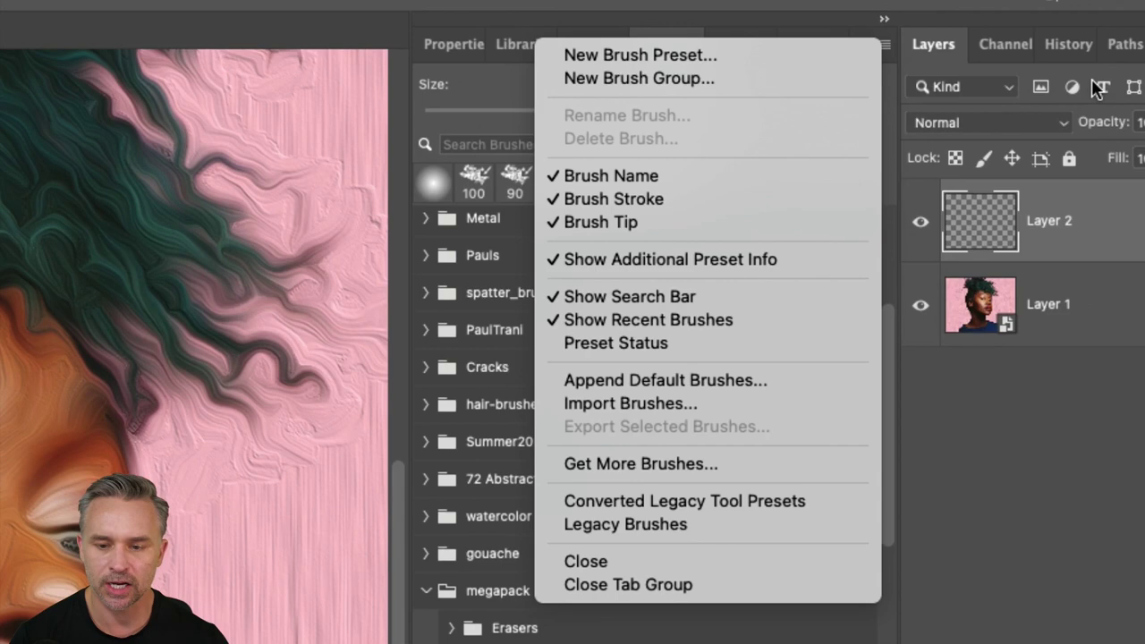
click(1027, 464)
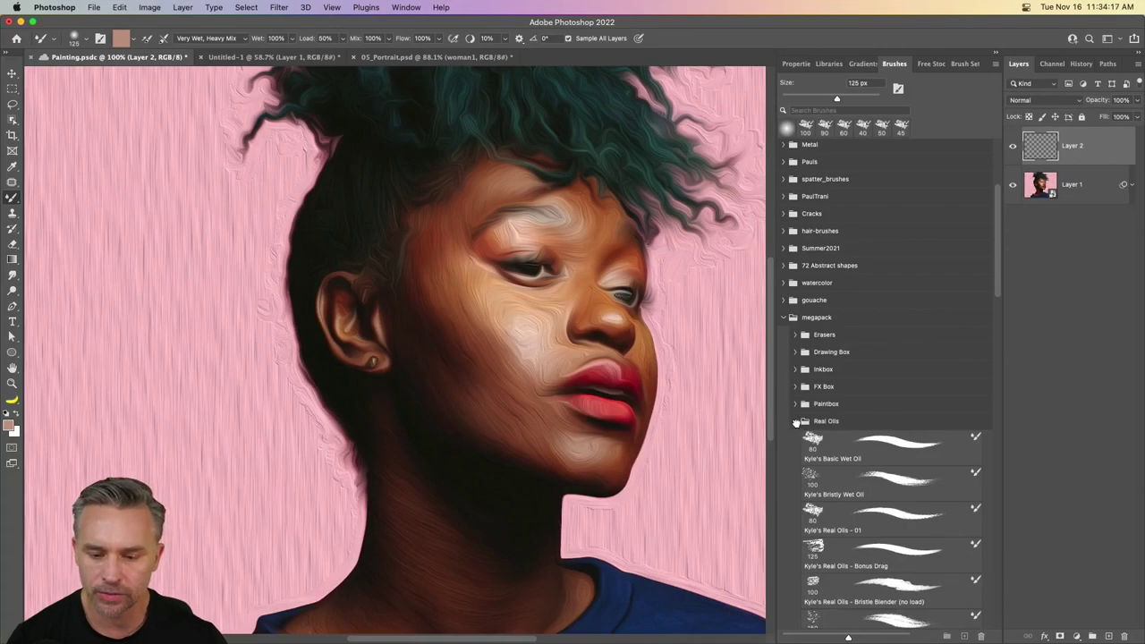
click(795, 421)
click(785, 464)
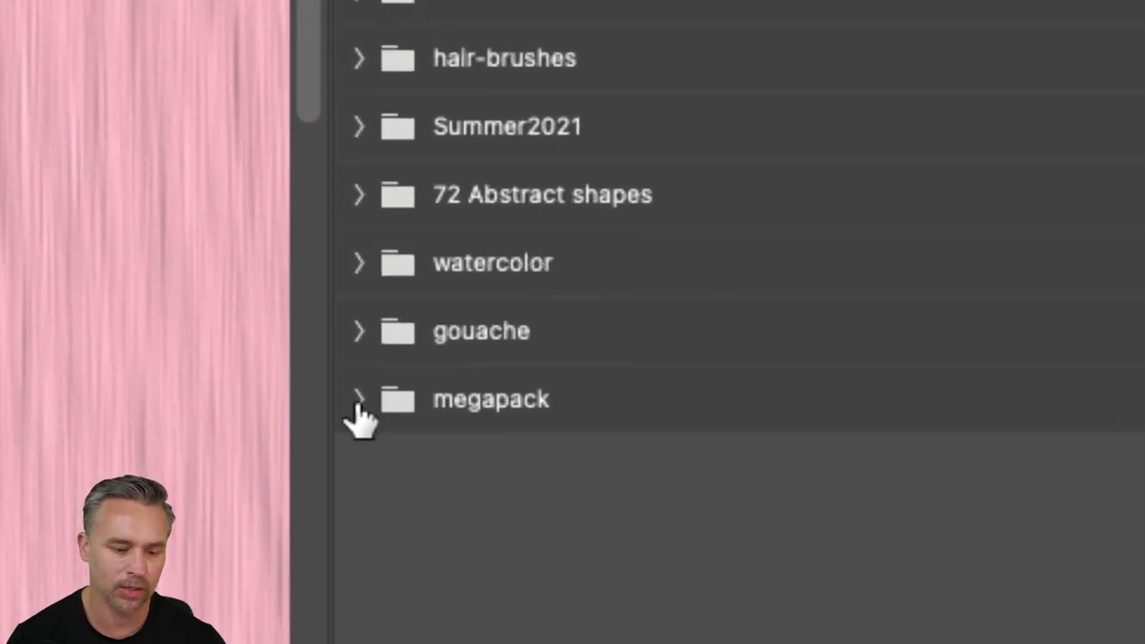
click(359, 399)
scroll(703, 588, down, 5)
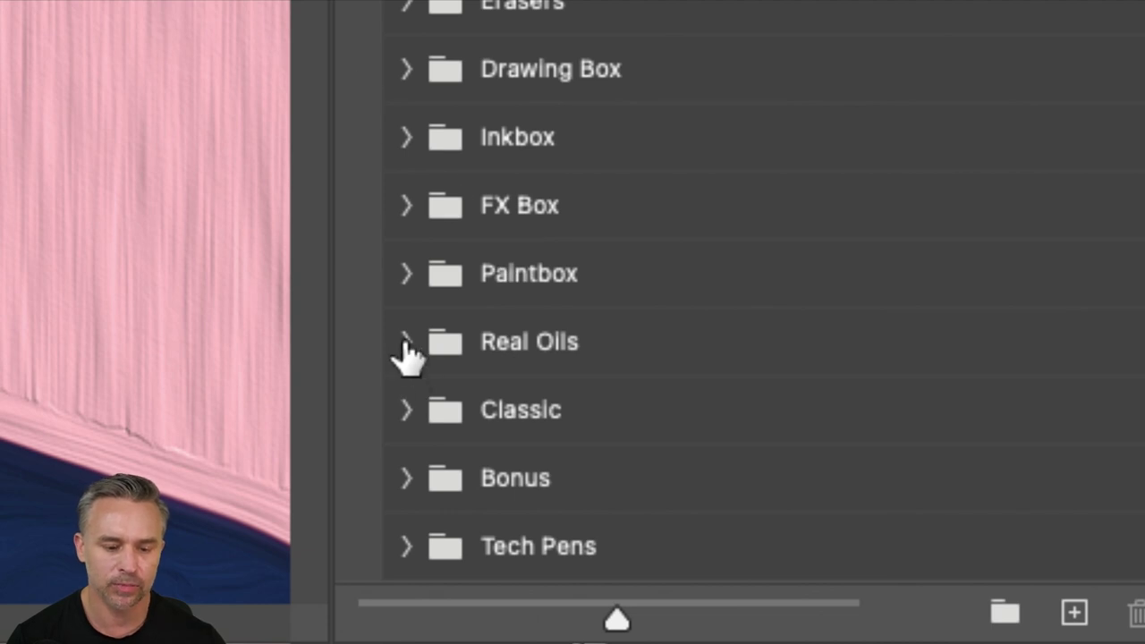
click(405, 343)
scroll(608, 358, down, 3)
click(679, 284)
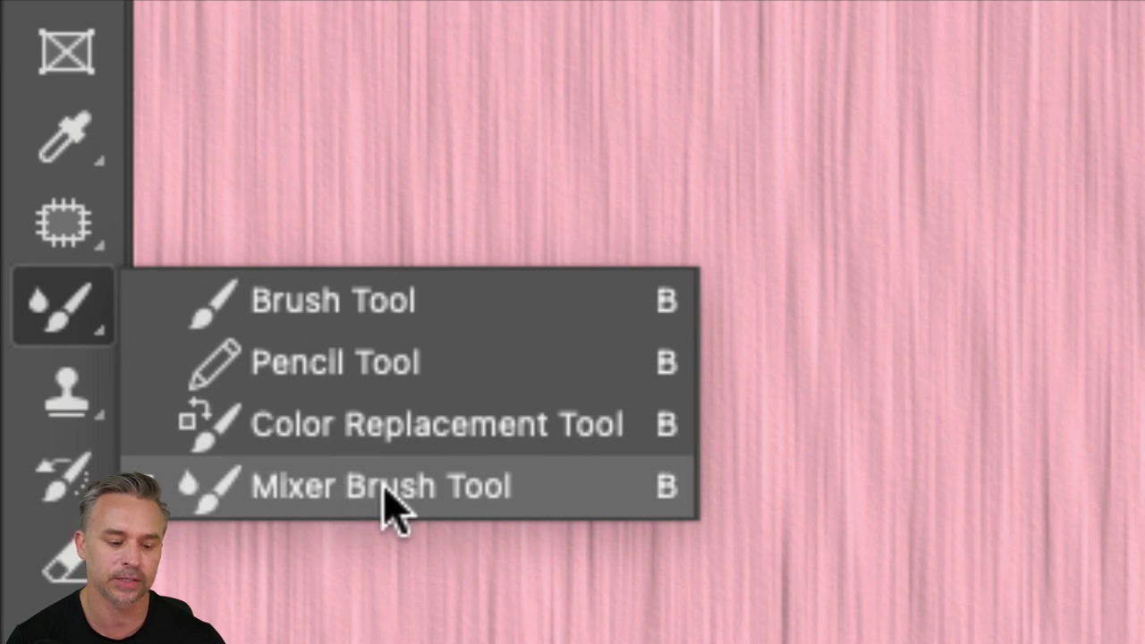
Pick the Mixer Brush, sample the pink background colour, and enlarge the brush
click(779, 212)
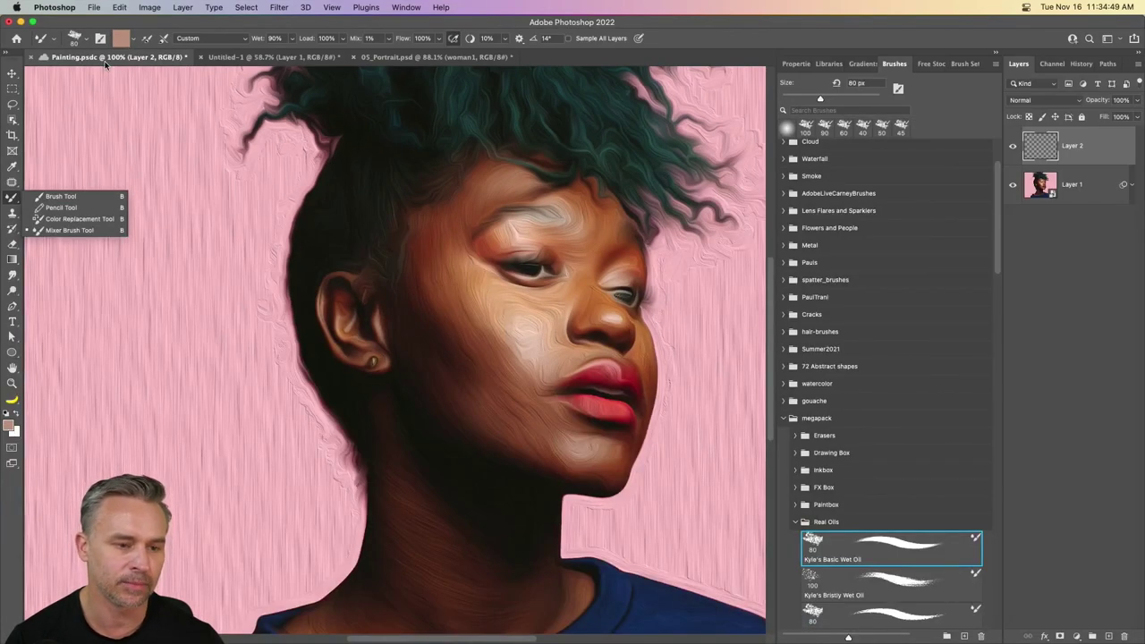
key(Escape)
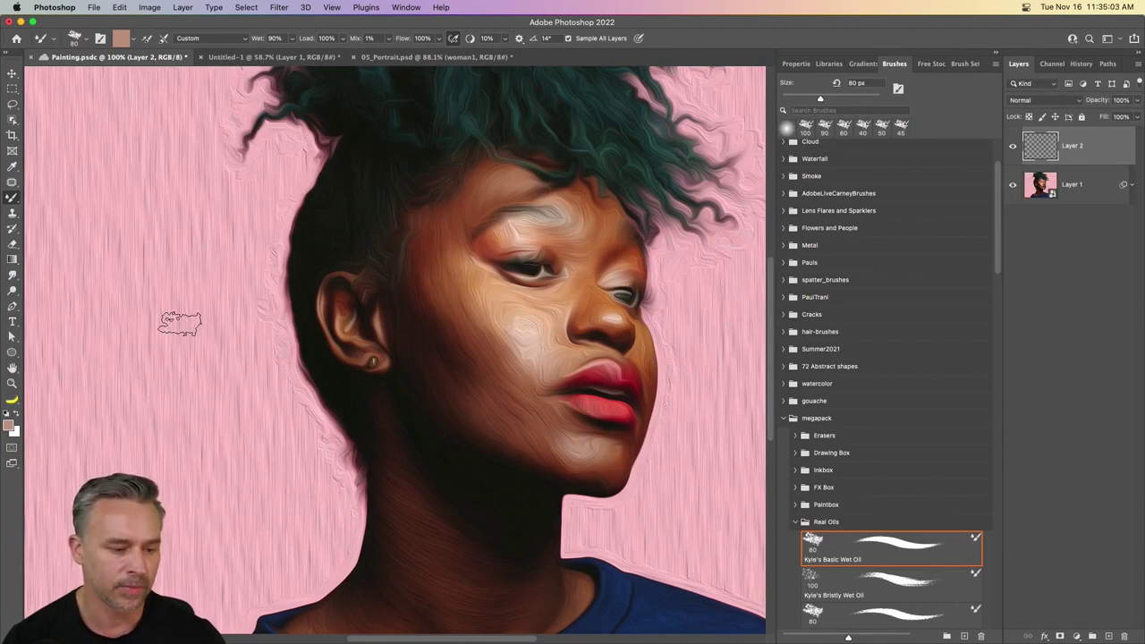
key(i)
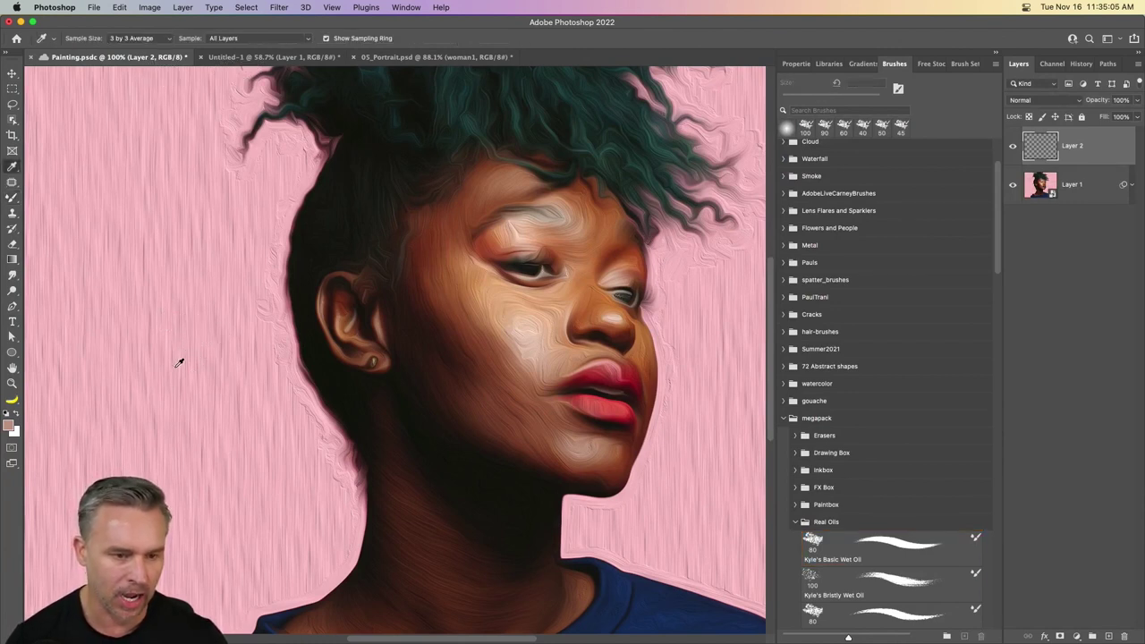
click(185, 358)
key(b)
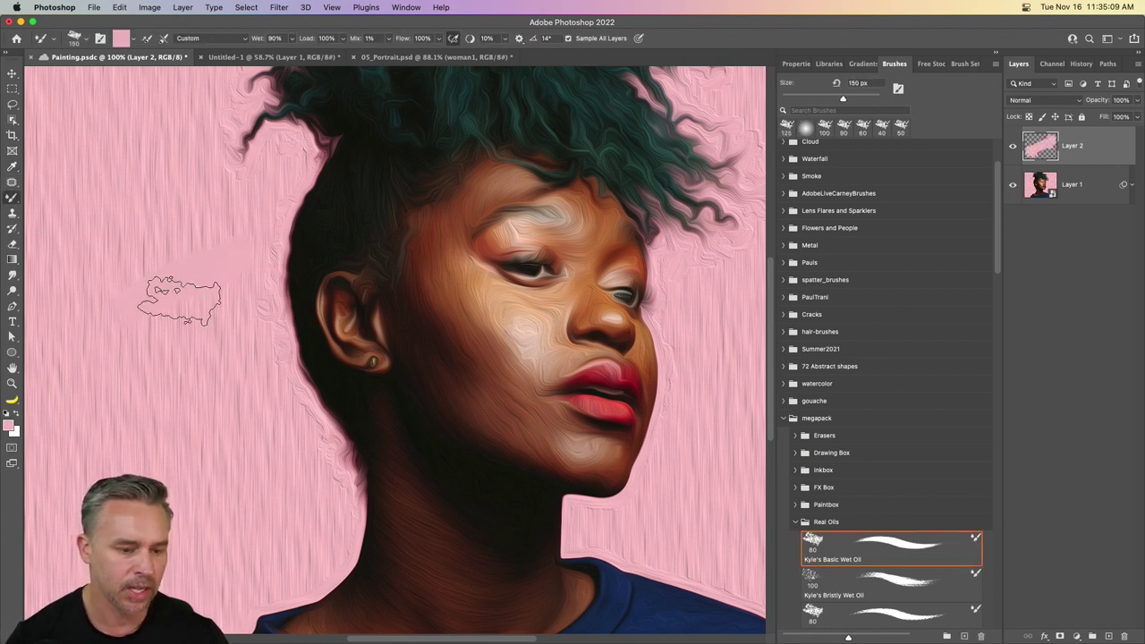
key(bracketright)
key(bracketright)
key(bracketright)
Paint pink wet-oil strokes over the upper-left background and into the hair's left edge
mouse_move(158, 204)
mouse_down()
mouse_move(144, 300)
mouse_move(111, 157)
mouse_move(183, 345)
mouse_up()
mouse_move(119, 433)
mouse_down()
mouse_move(199, 401)
mouse_move(205, 384)
mouse_move(255, 384)
mouse_up()
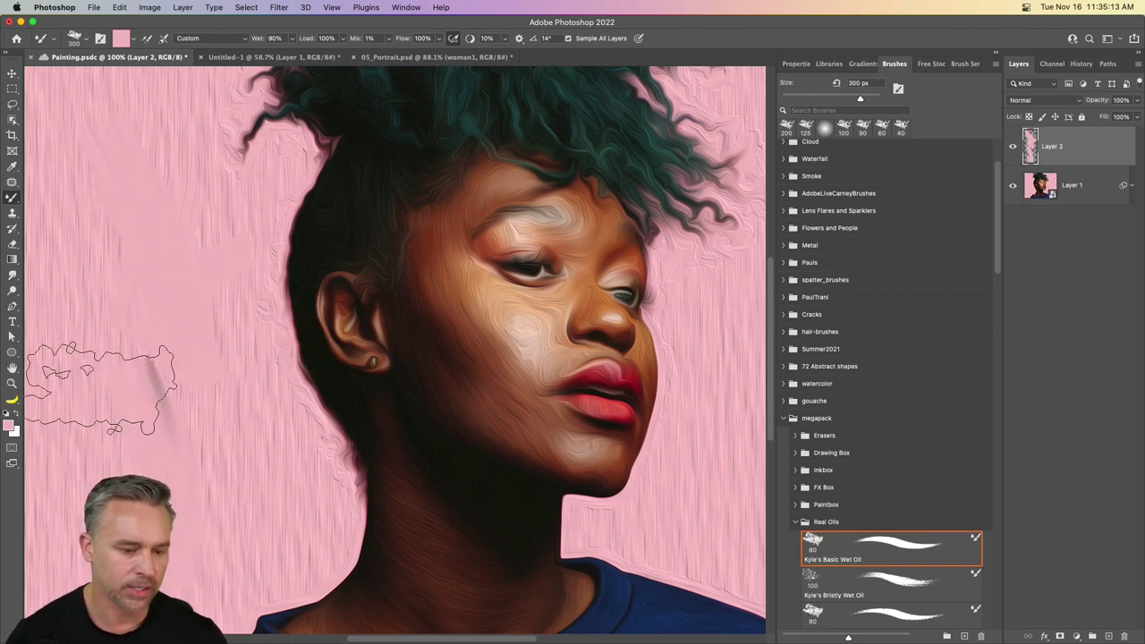
mouse_move(101, 390)
mouse_down()
mouse_move(69, 354)
mouse_move(144, 278)
mouse_move(77, 128)
mouse_up()
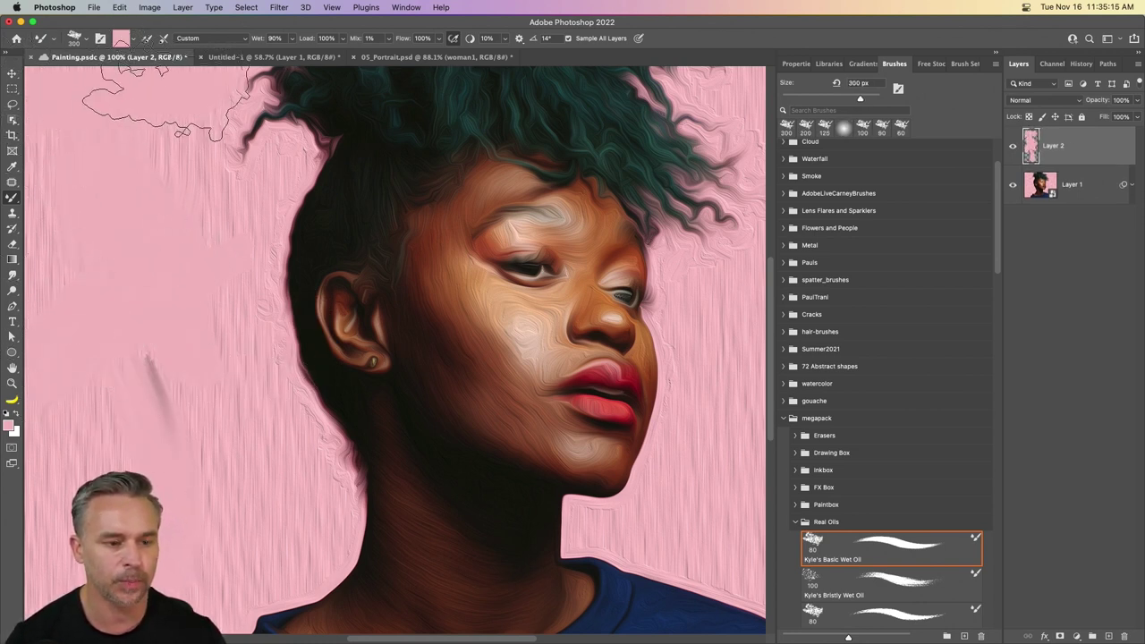
mouse_move(166, 94)
mouse_down()
mouse_move(193, 147)
mouse_move(213, 153)
mouse_move(143, 200)
mouse_move(273, 153)
mouse_move(237, 133)
mouse_move(143, 120)
mouse_move(207, 106)
mouse_up()
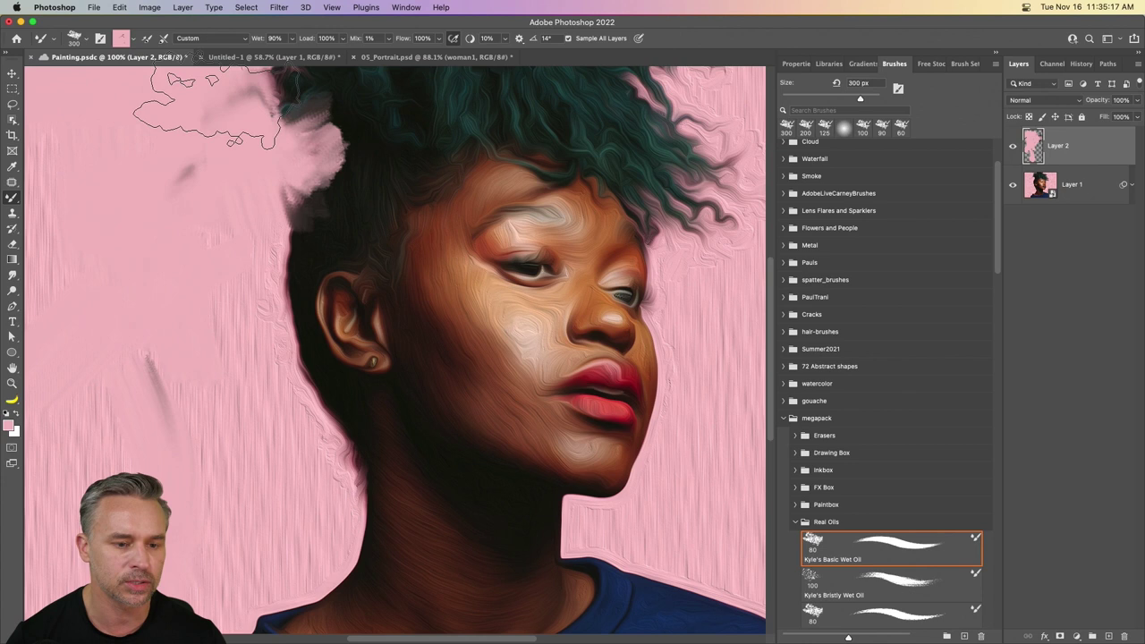
scroll(206, 109, up, 5)
scroll(206, 109, left, 4)
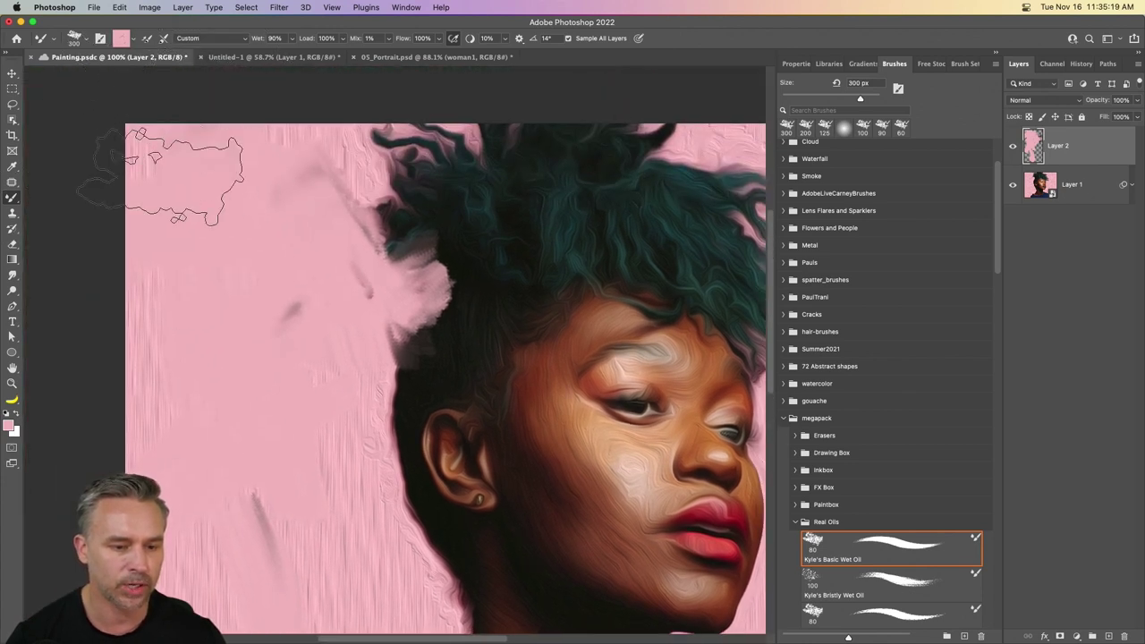
mouse_move(161, 174)
mouse_down()
mouse_move(195, 166)
mouse_move(321, 181)
mouse_move(275, 166)
mouse_move(273, 141)
mouse_move(349, 216)
mouse_move(306, 143)
mouse_up()
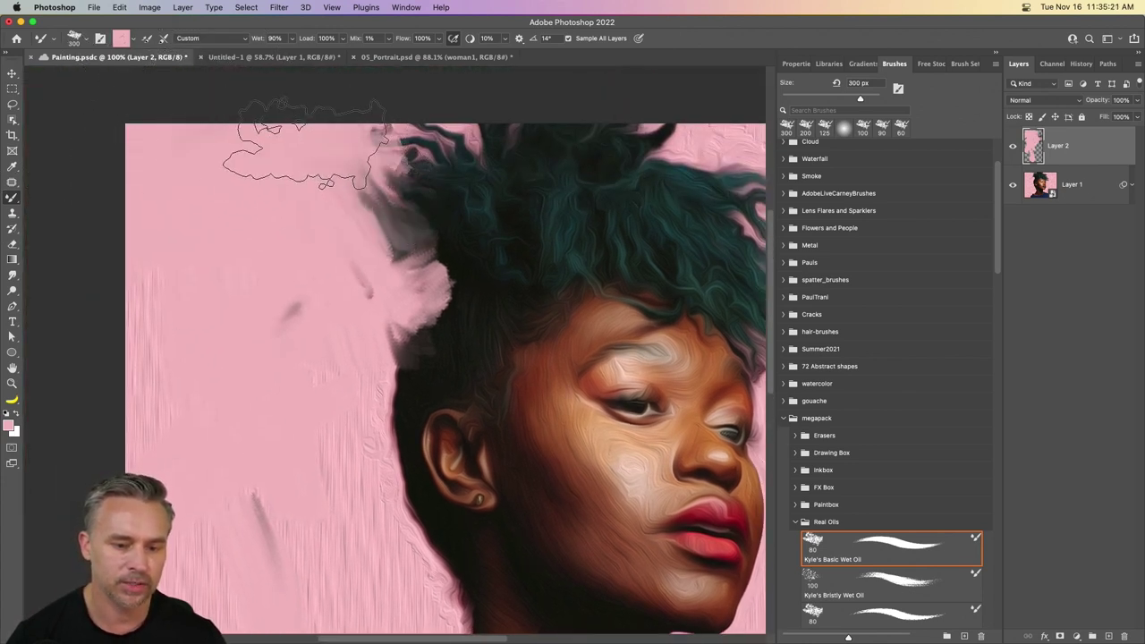
Blend the lower-left shirt edge into the pink background
drag(171, 439, 186, 274)
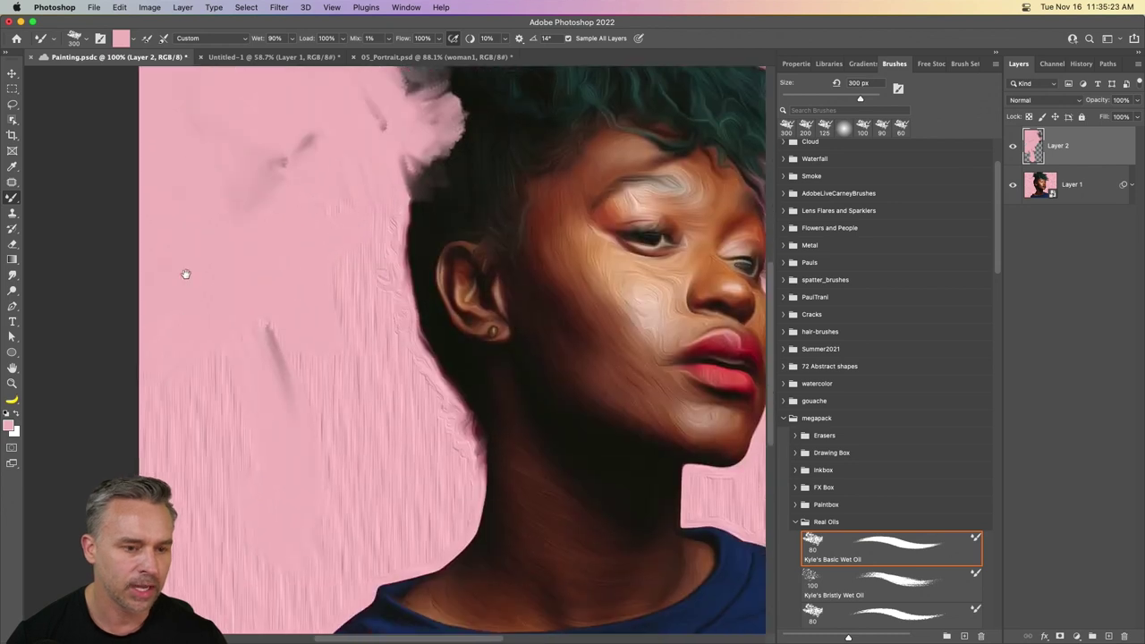
mouse_move(199, 417)
mouse_down()
mouse_move(191, 280)
mouse_move(178, 273)
mouse_up()
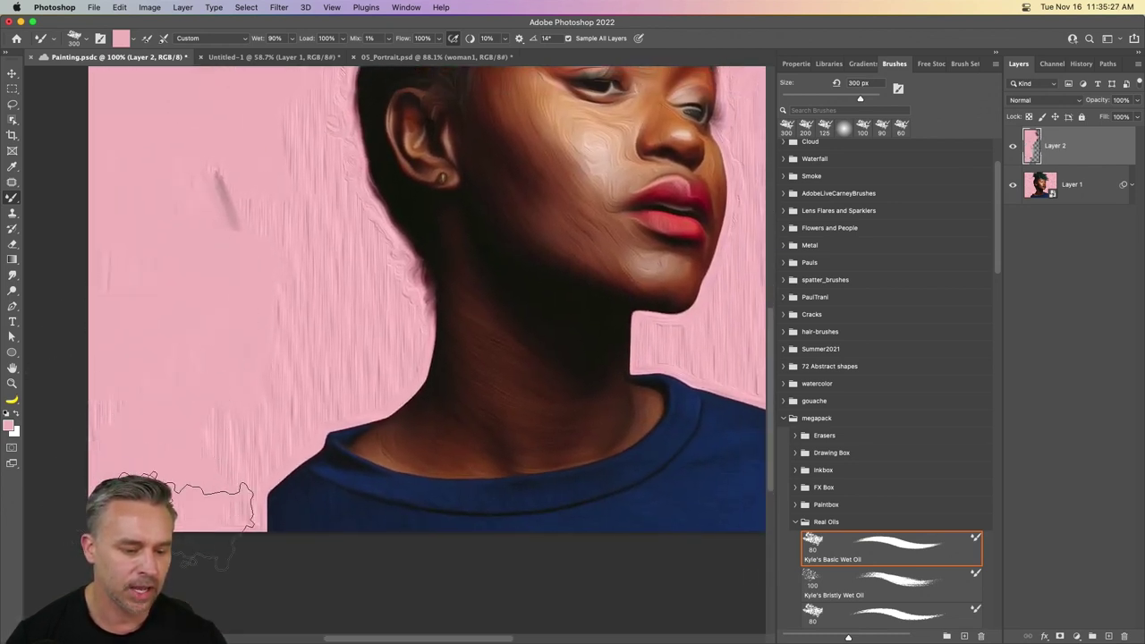
mouse_move(220, 536)
mouse_down()
mouse_move(241, 500)
mouse_move(223, 515)
mouse_move(225, 390)
mouse_move(361, 309)
mouse_move(284, 364)
mouse_move(244, 356)
mouse_move(315, 338)
mouse_move(274, 289)
mouse_move(288, 334)
mouse_move(263, 322)
mouse_move(240, 407)
mouse_move(164, 395)
mouse_move(296, 332)
mouse_up()
Cover the blue smear on the right with pink and soften the shirt edge
drag(261, 282, 152, 336)
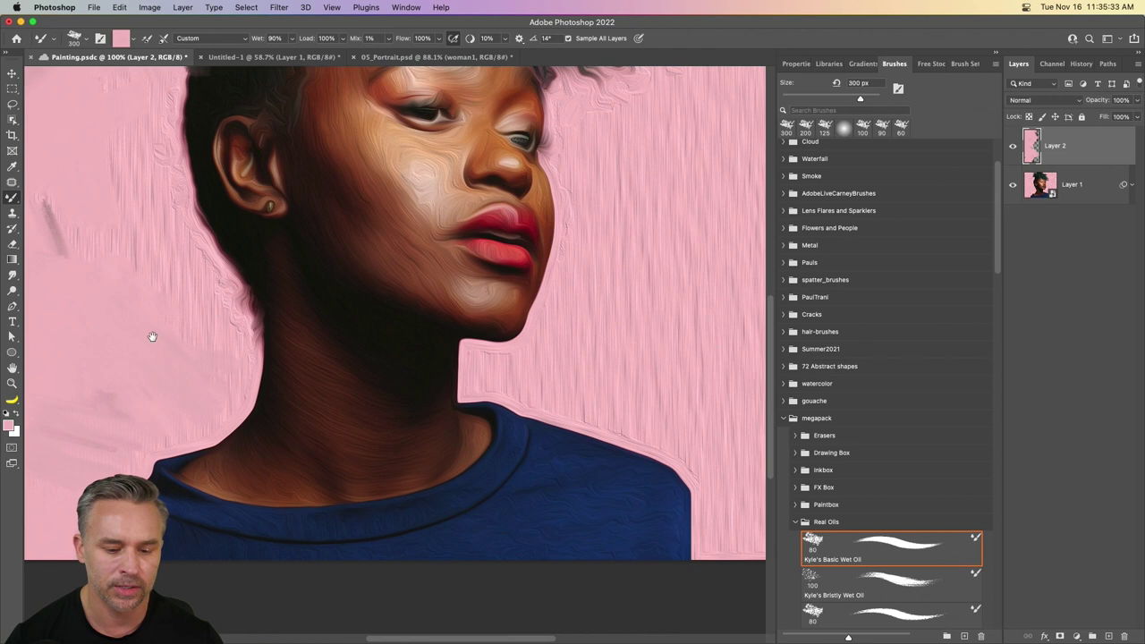
mouse_move(560, 364)
mouse_down()
mouse_move(384, 391)
mouse_move(395, 405)
mouse_up()
mouse_move(593, 542)
mouse_down()
mouse_move(575, 537)
mouse_move(589, 556)
mouse_move(582, 534)
mouse_up()
mouse_move(591, 393)
mouse_down()
mouse_move(622, 402)
mouse_move(520, 354)
mouse_move(519, 393)
mouse_move(615, 398)
mouse_up()
mouse_move(588, 511)
mouse_down()
mouse_move(510, 524)
mouse_move(557, 534)
mouse_move(486, 613)
mouse_move(496, 630)
mouse_move(575, 435)
mouse_move(576, 217)
mouse_move(549, 205)
mouse_move(602, 421)
mouse_move(497, 389)
mouse_move(510, 409)
mouse_up()
scroll(421, 447, up, 2)
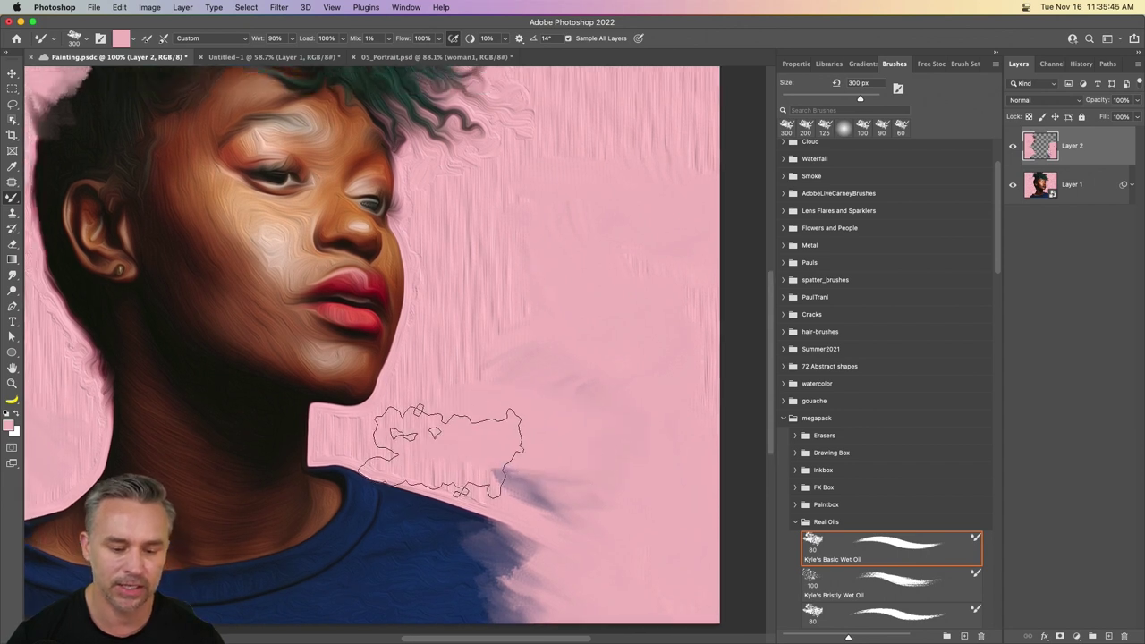
drag(421, 447, 470, 478)
scroll(648, 139, up, 3)
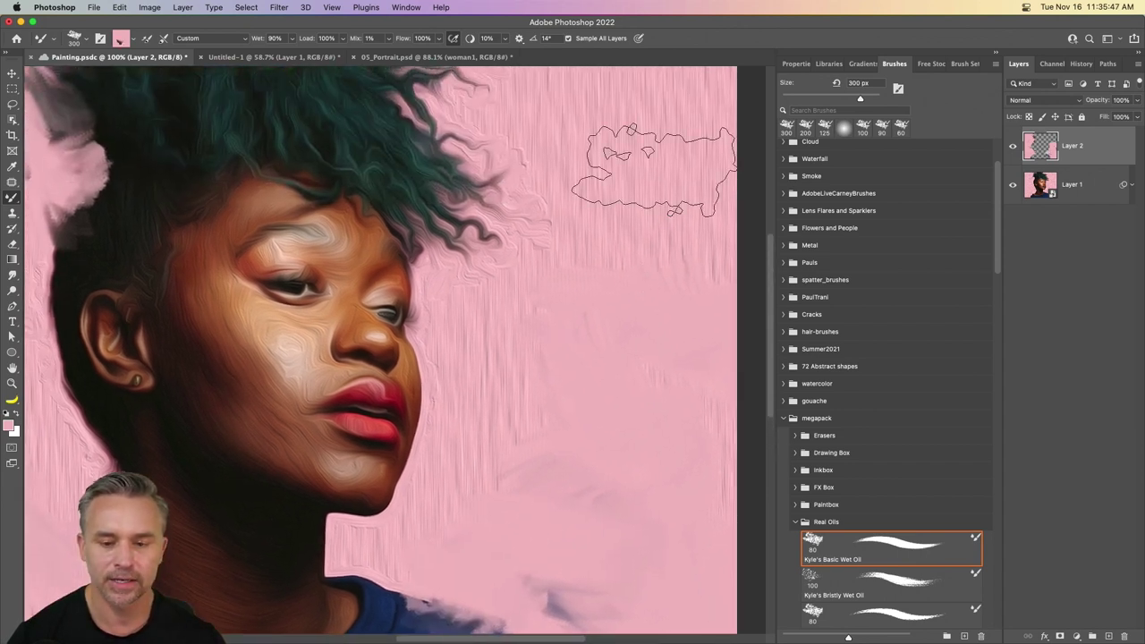
scroll(613, 207, up, 3)
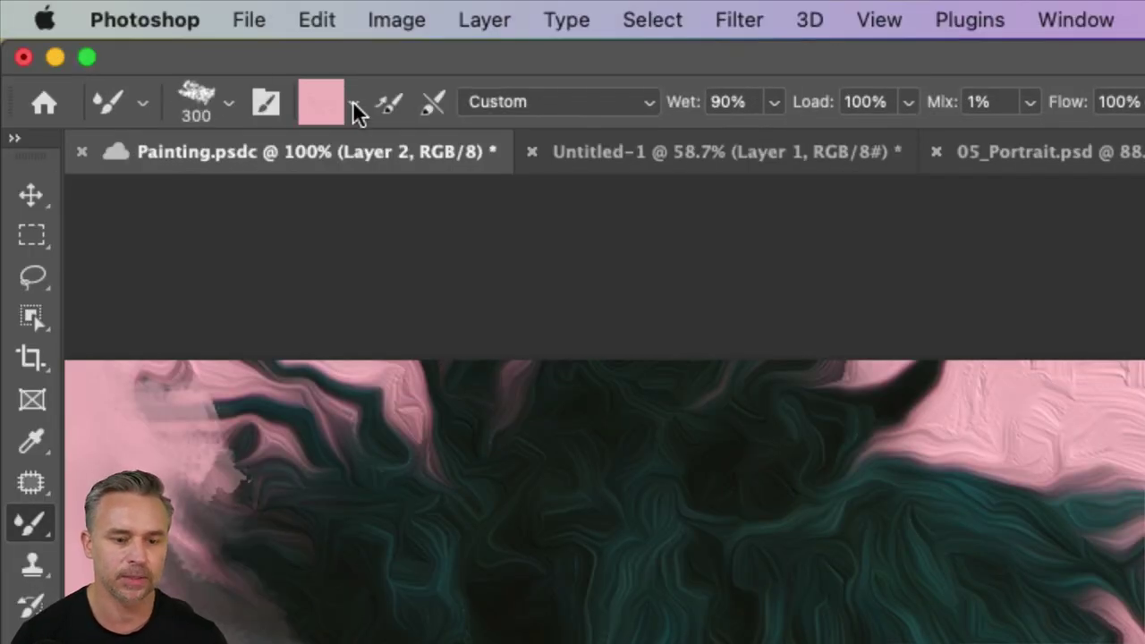
Clean the brush and paint pink along the hair, neck and chin edges at 125 px
click(354, 102)
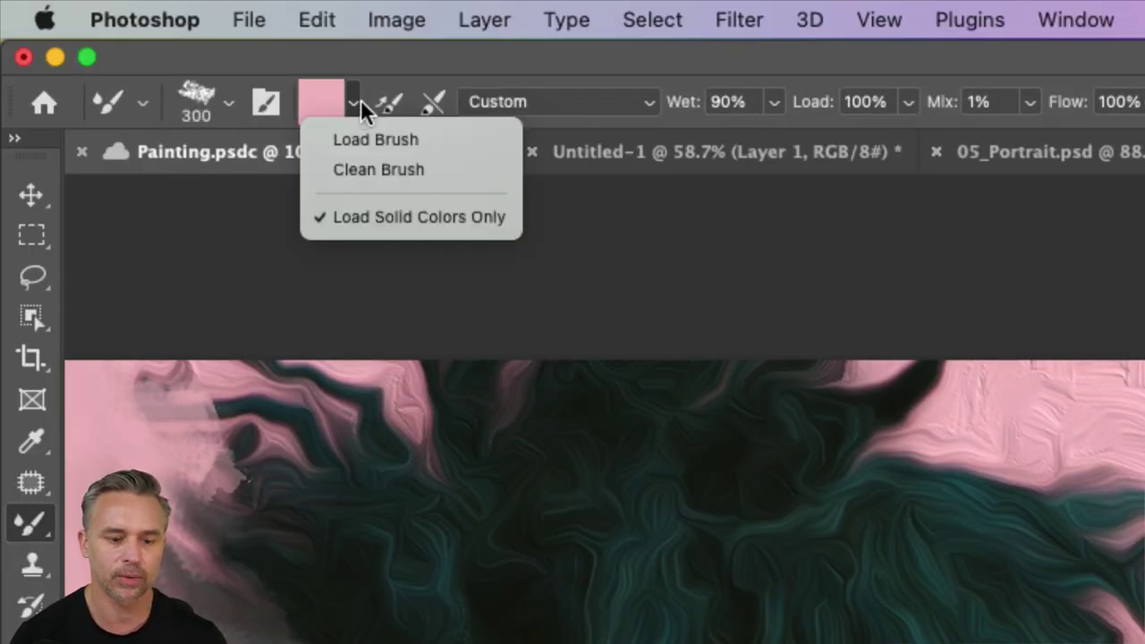
click(425, 170)
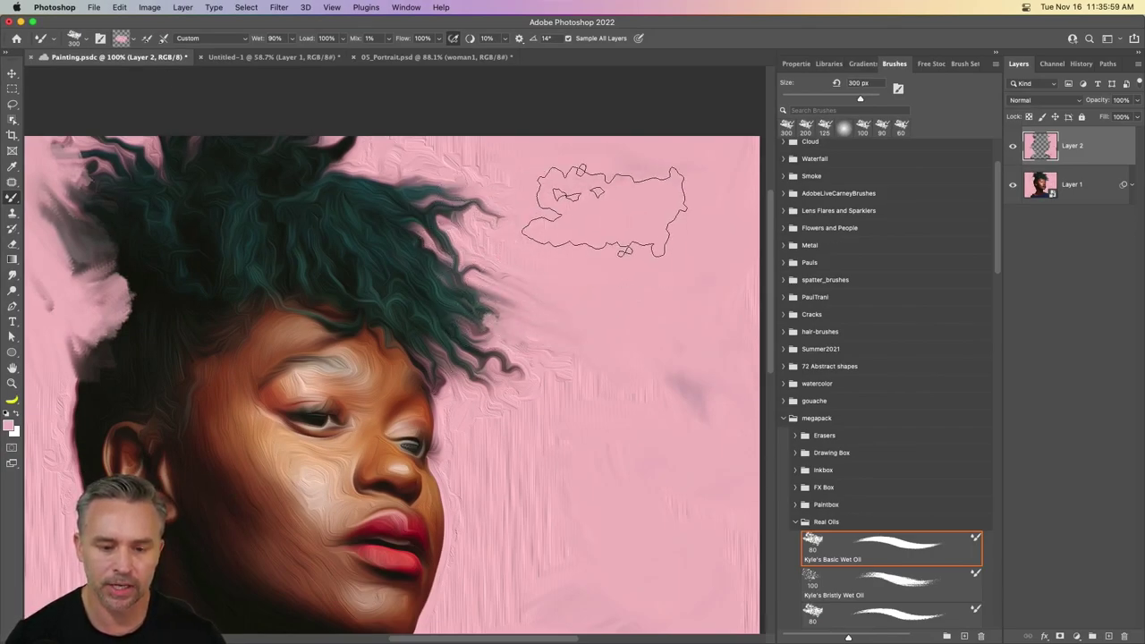
mouse_move(432, 156)
mouse_down()
mouse_move(524, 235)
mouse_move(498, 191)
mouse_move(542, 345)
mouse_move(528, 439)
mouse_move(573, 286)
mouse_up()
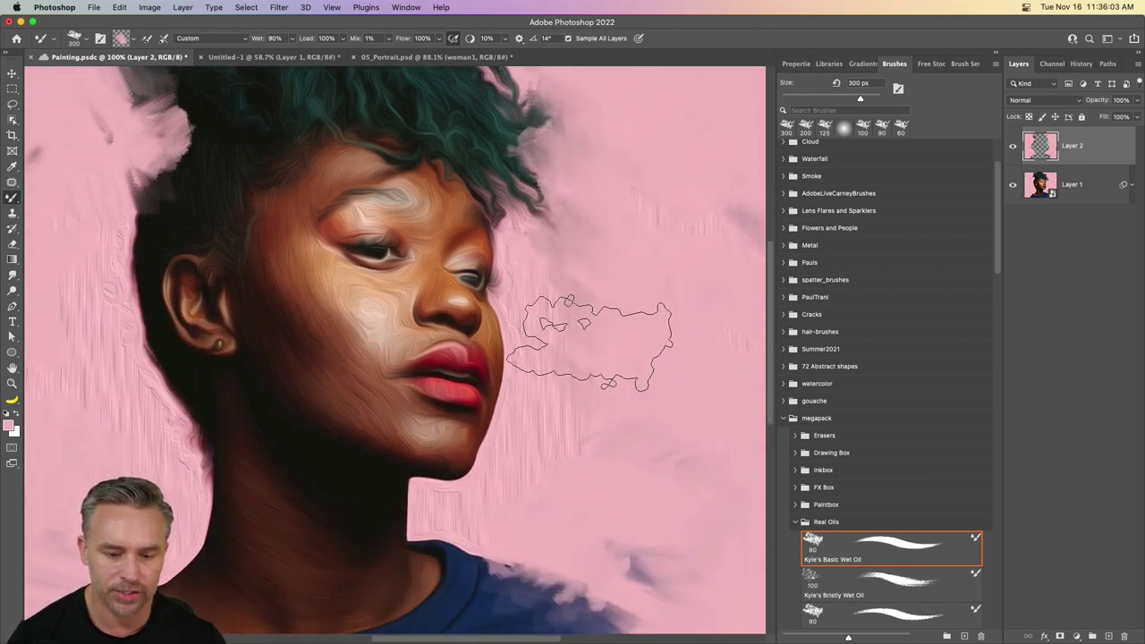
key(bracketleft)
key(bracketleft)
key(bracketleft)
key(bracketleft)
key(bracketleft)
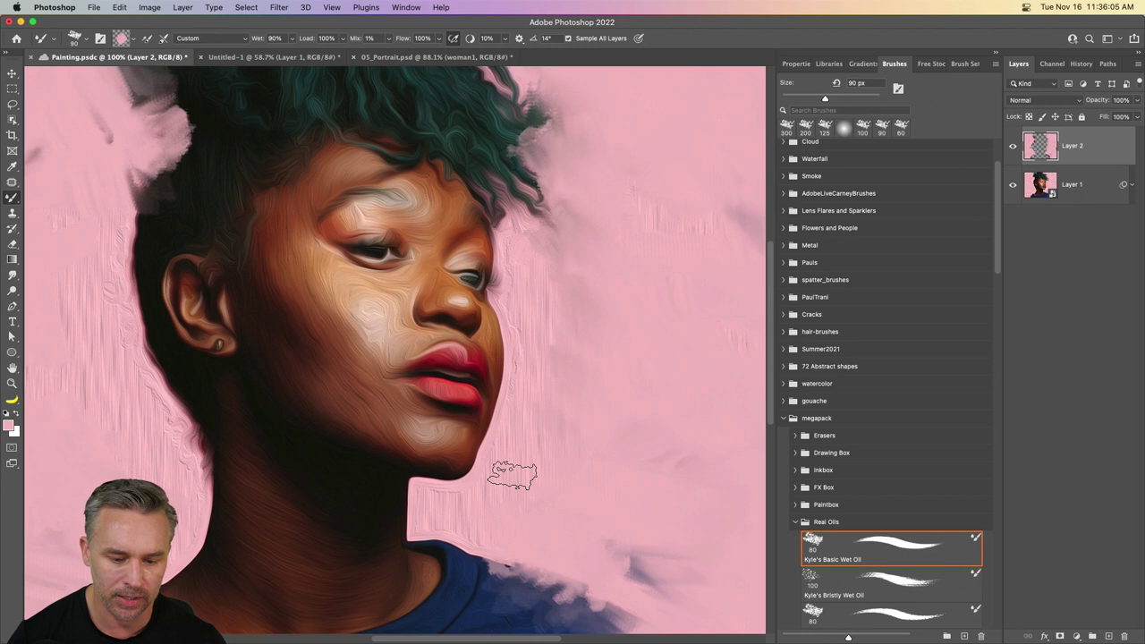
drag(512, 474, 455, 507)
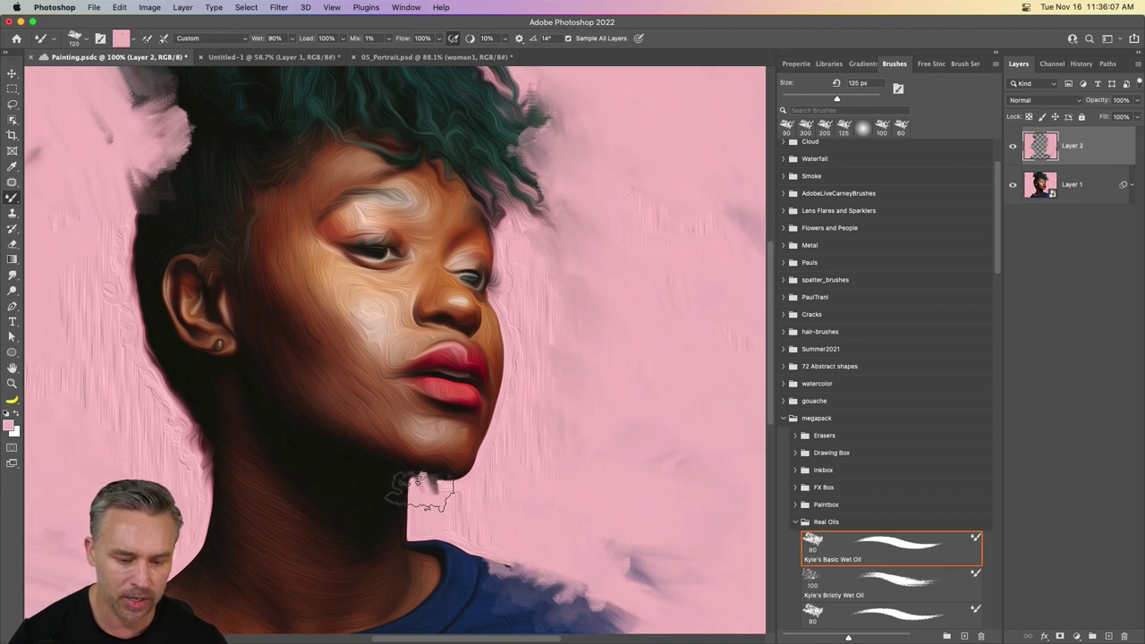
mouse_move(398, 528)
mouse_down()
mouse_move(402, 500)
mouse_move(409, 524)
mouse_move(425, 517)
mouse_up()
mouse_move(475, 543)
mouse_down()
mouse_move(551, 567)
mouse_move(438, 523)
mouse_up()
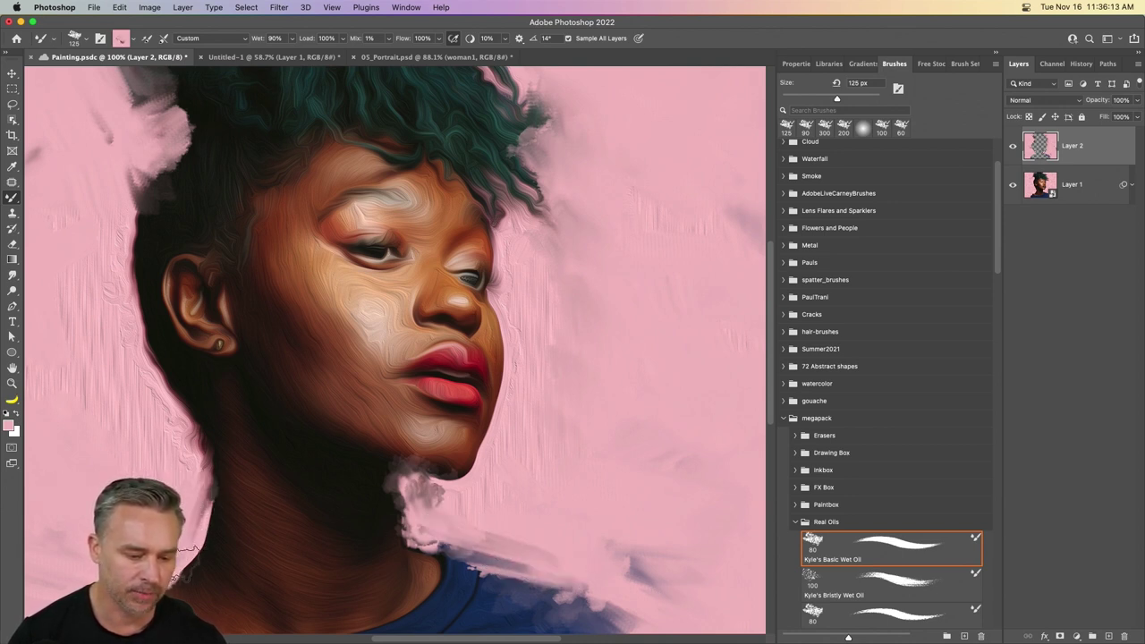
Paint a larger pink stroke along the left neck edge and save the file
scroll(298, 352, down, 5)
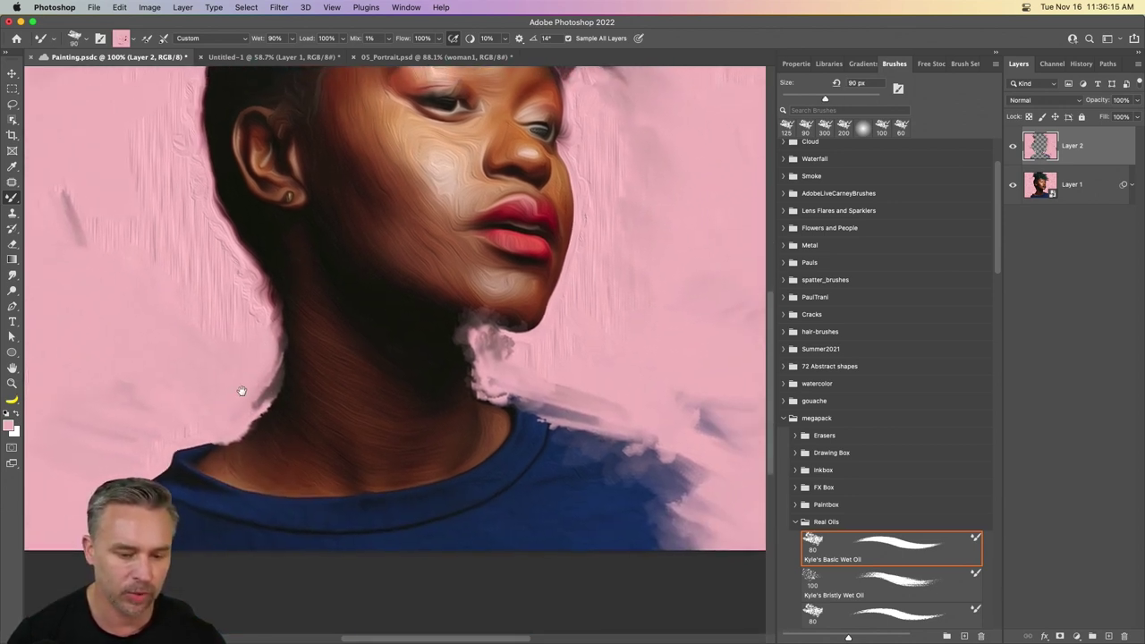
key(bracketright)
key(bracketright)
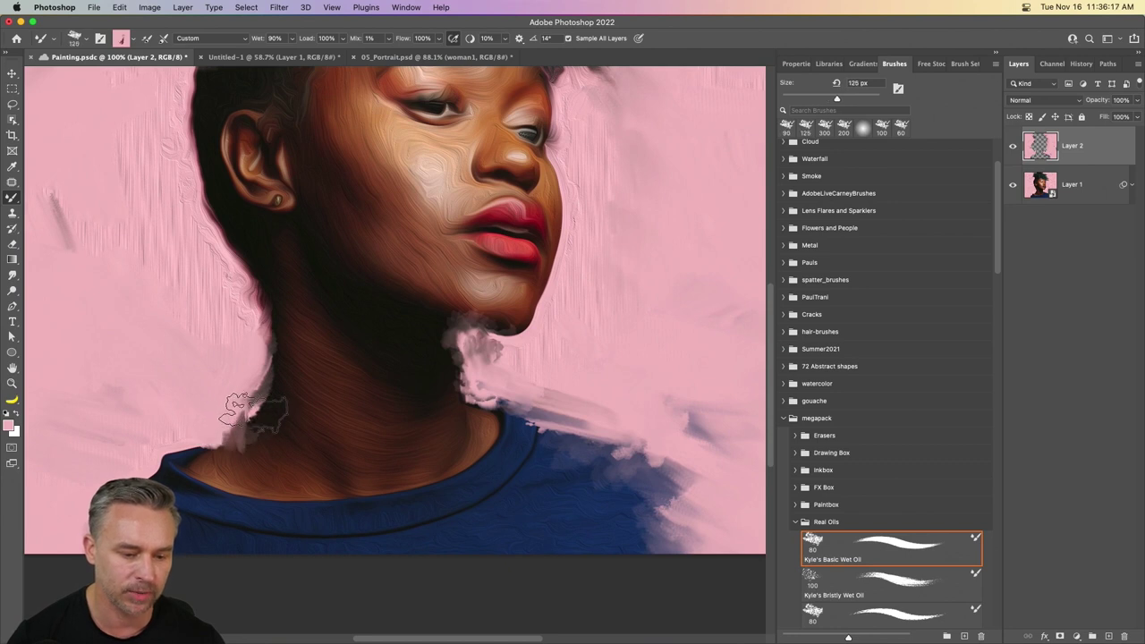
drag(253, 411, 237, 408)
key(super+s)
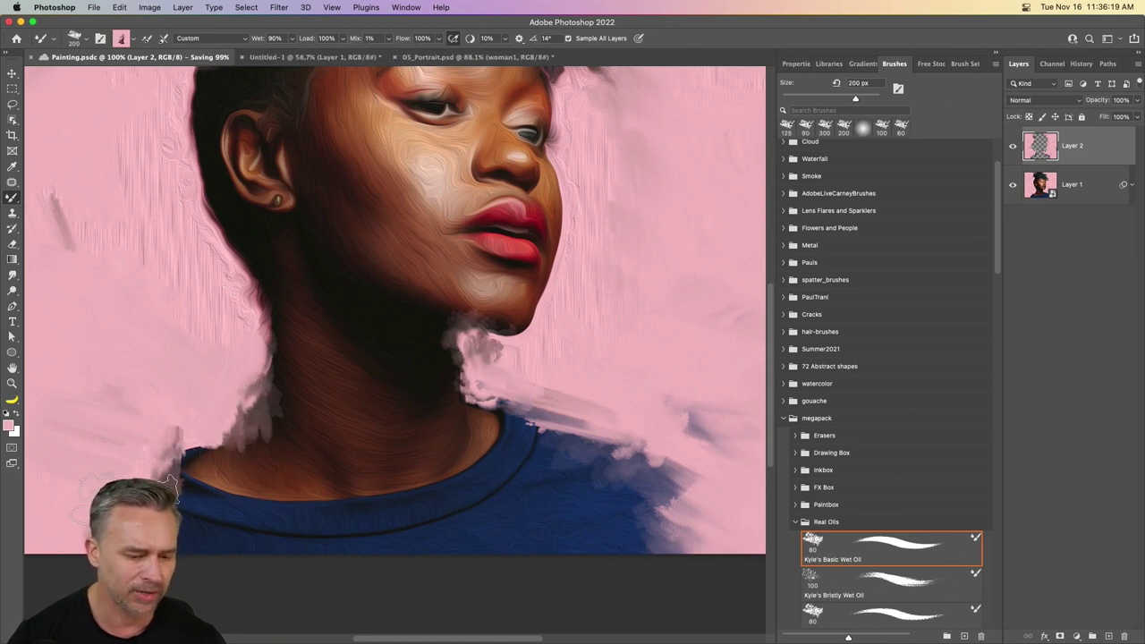
Paint a smaller pink stroke over the blue shirt, then enlarge the brush to 150 px
key(bracketleft)
key(bracketleft)
key(bracketleft)
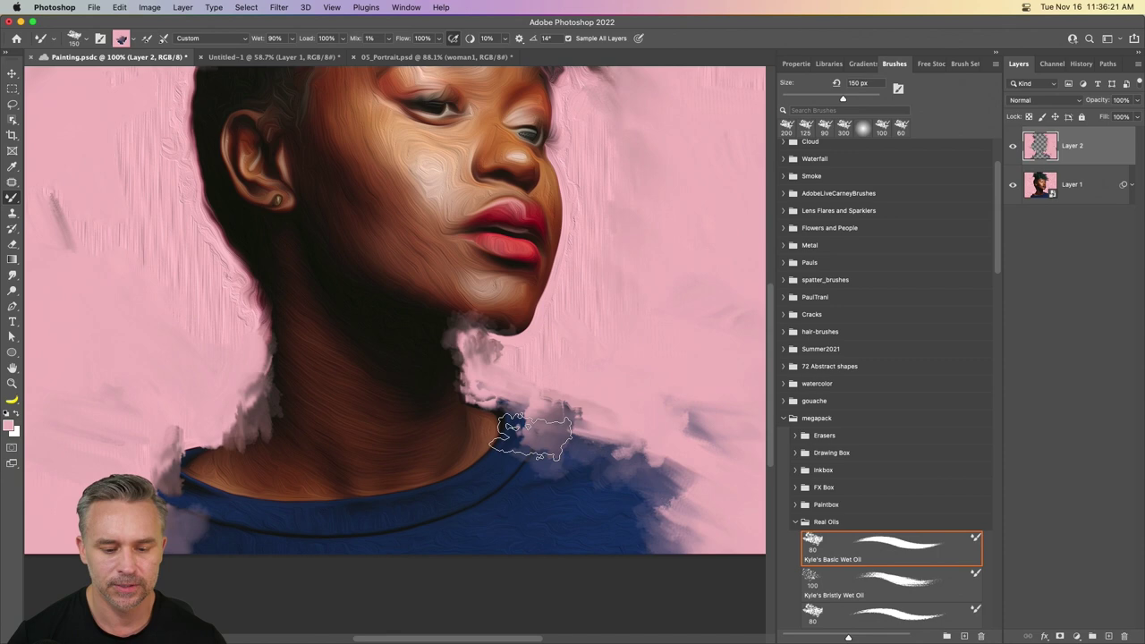
key(bracketleft)
drag(512, 469, 474, 497)
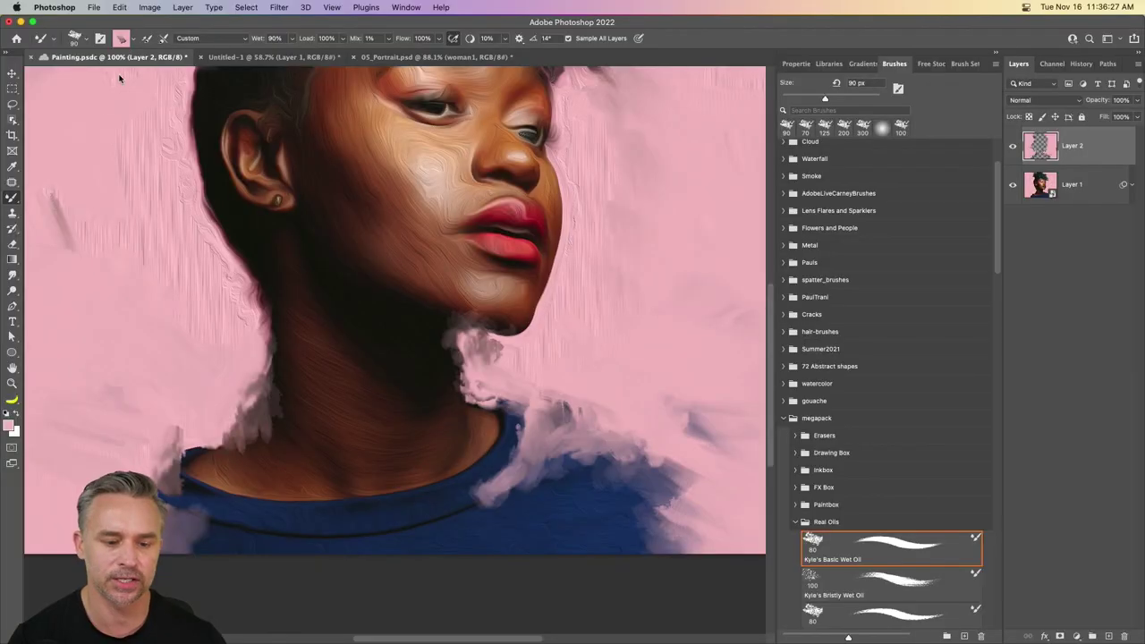
scroll(223, 338, up, 5)
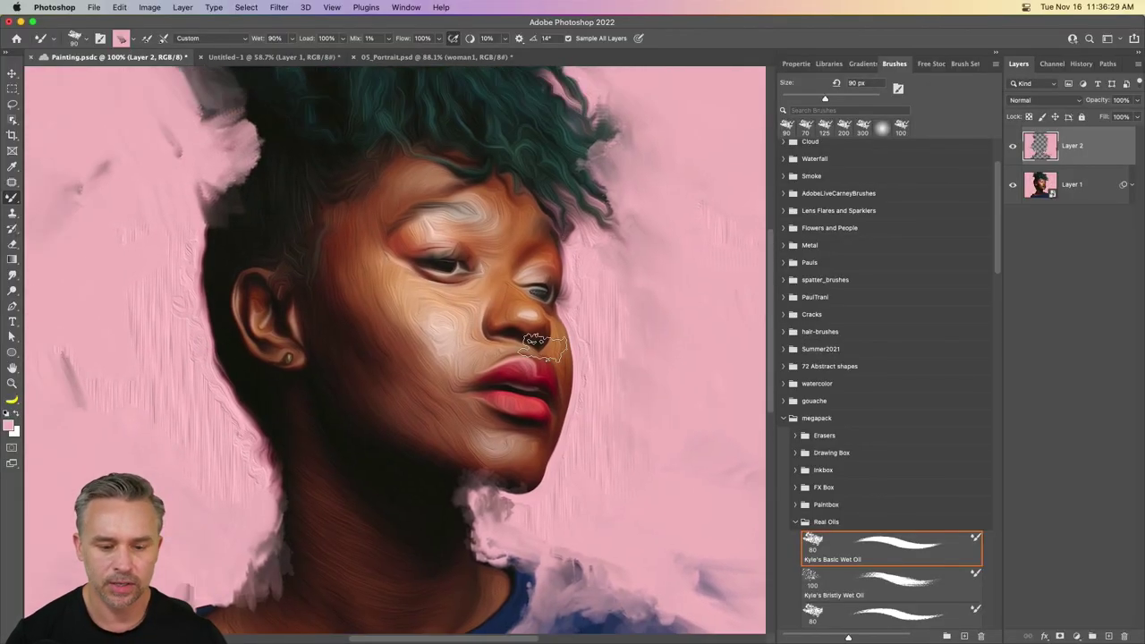
key(bracketright)
key(bracketright)
key(bracketright)
Sample the pale skin tone and blend it over the cheek with 80 px and 60 px mixer-brush strokes
scroll(371, 335, up, 3)
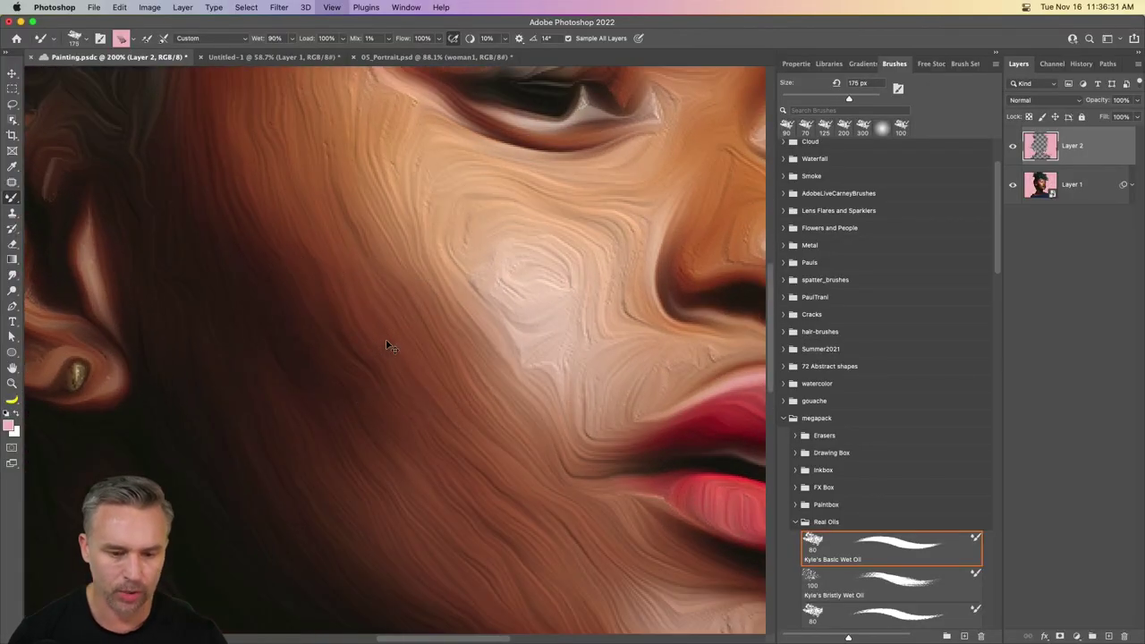
key(i)
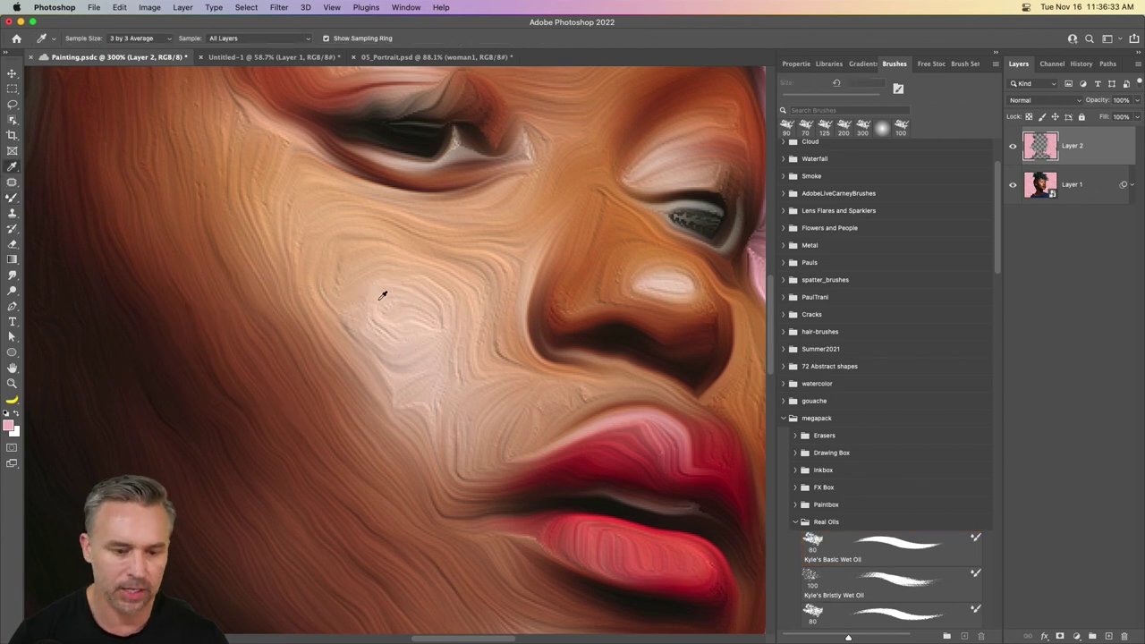
click(422, 304)
key(b)
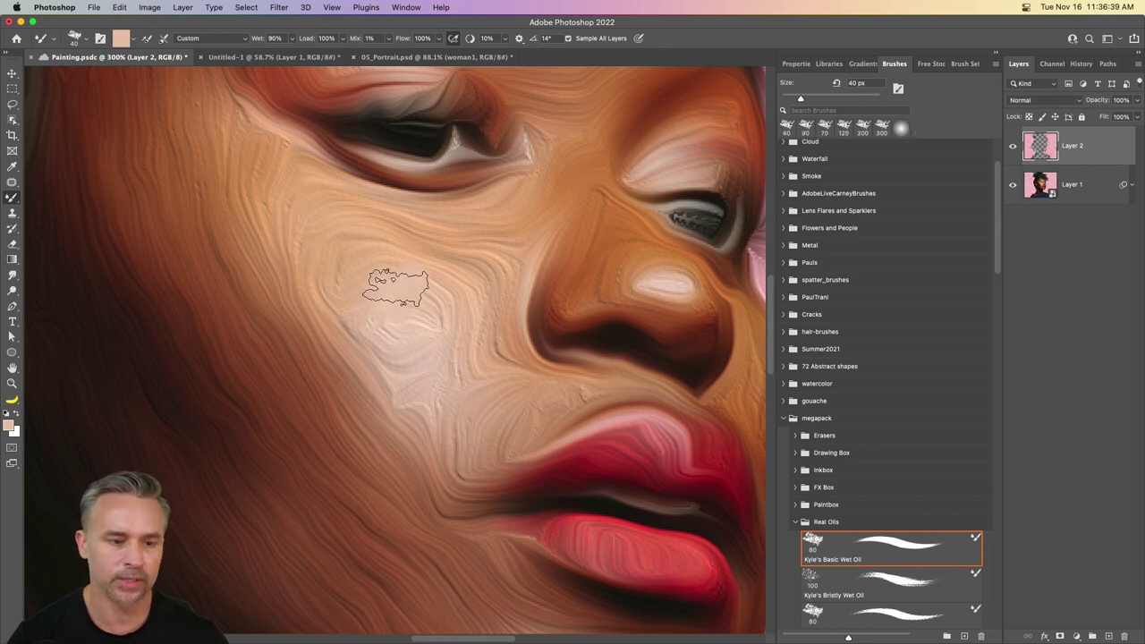
key(bracketright)
key(bracketright)
mouse_move(383, 332)
mouse_down()
mouse_move(343, 295)
mouse_move(444, 392)
mouse_move(413, 388)
mouse_move(399, 367)
mouse_move(417, 313)
mouse_move(444, 364)
mouse_move(462, 317)
mouse_move(447, 289)
mouse_move(438, 300)
mouse_move(400, 277)
mouse_up()
key(bracketleft)
key(bracketleft)
mouse_move(332, 248)
mouse_down()
mouse_move(353, 276)
mouse_move(297, 281)
mouse_move(309, 327)
mouse_up()
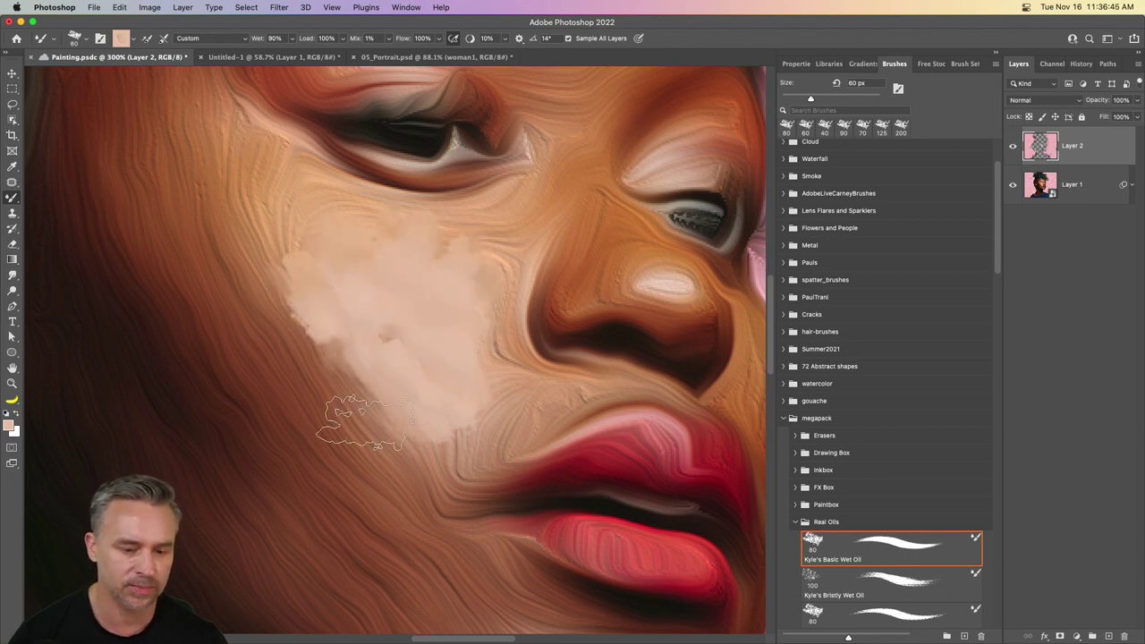
Clean the brush, sample the brown skin tone and brush beige paint onto the chin below the lip
scroll(383, 325, down, 3)
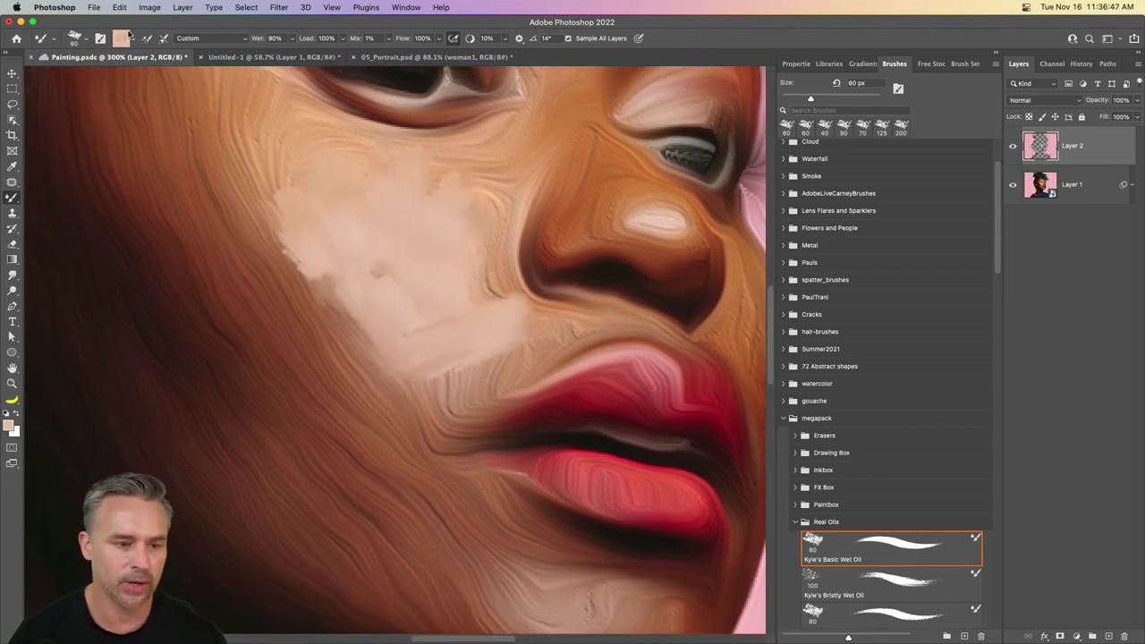
click(129, 38)
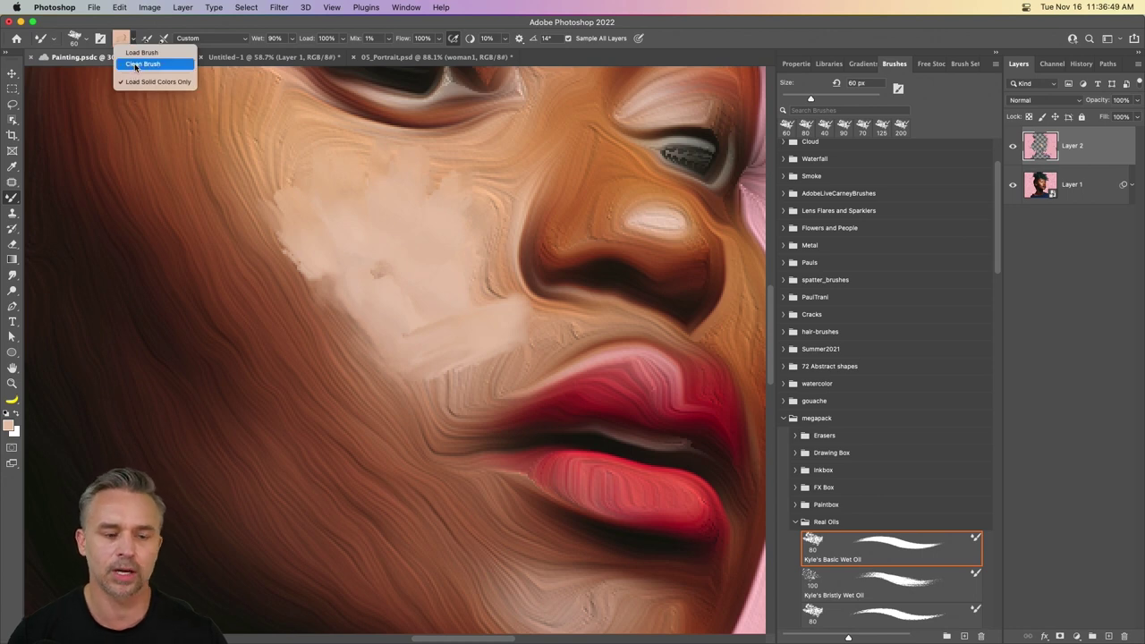
click(137, 65)
scroll(355, 414, down, 5)
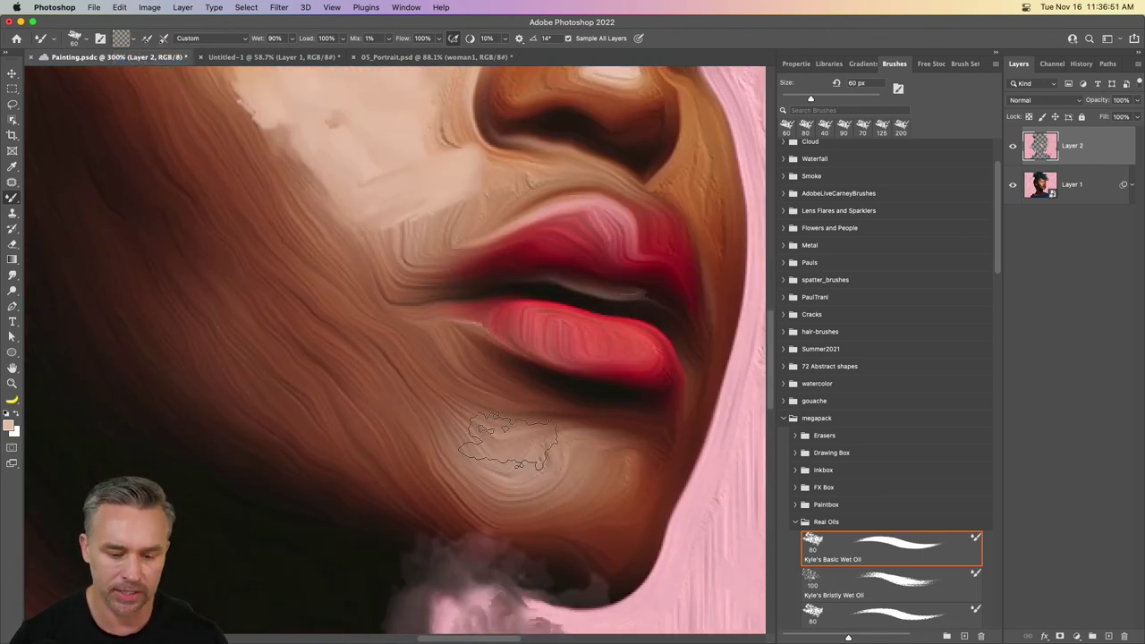
key(i)
click(556, 476)
key(b)
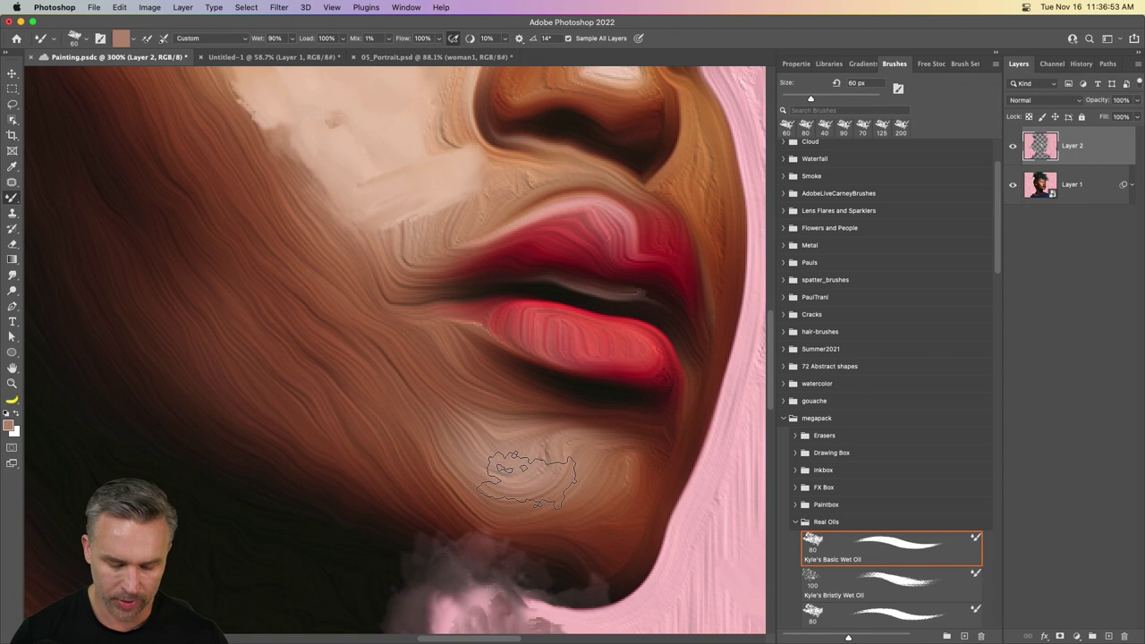
mouse_move(535, 474)
mouse_down()
mouse_move(502, 452)
mouse_move(484, 464)
mouse_move(456, 413)
mouse_move(460, 424)
mouse_move(586, 449)
mouse_move(474, 411)
mouse_up()
key(super+minus)
key(super+minus)
key(super+minus)
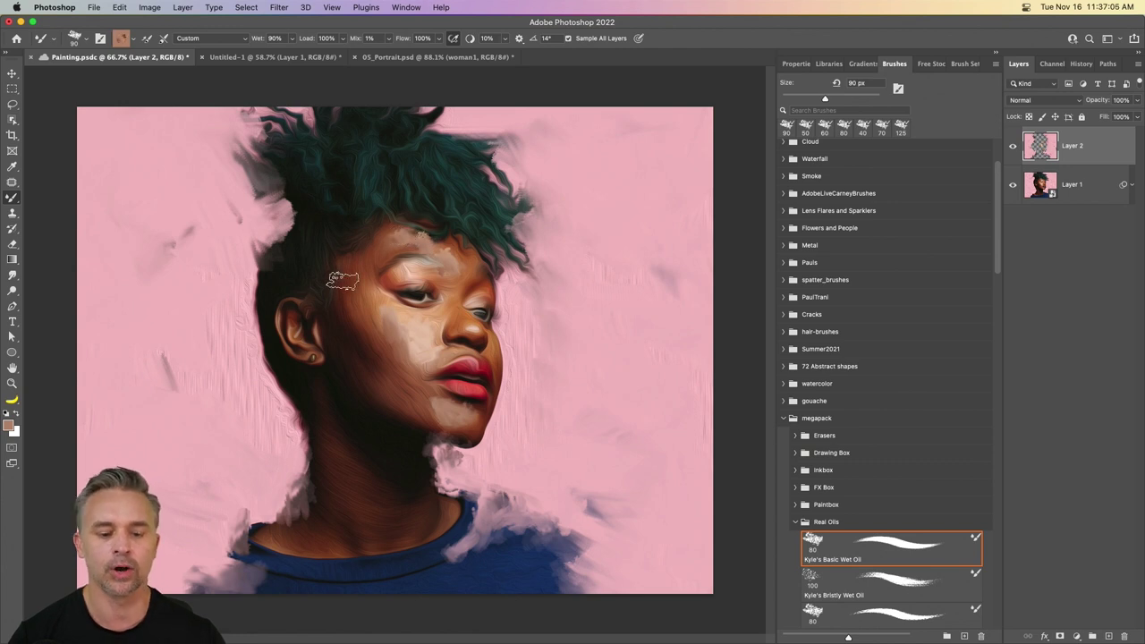
Select Layer 1 and Layer 2 together and convert them into one smart object
shift+click(1081, 184)
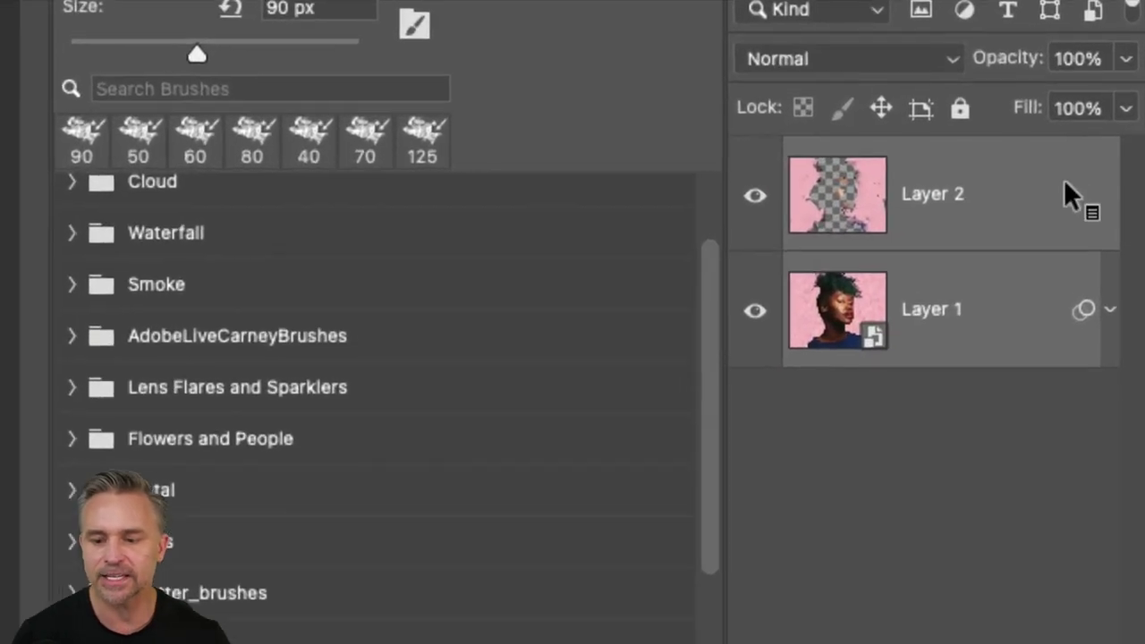
right_click(1109, 143)
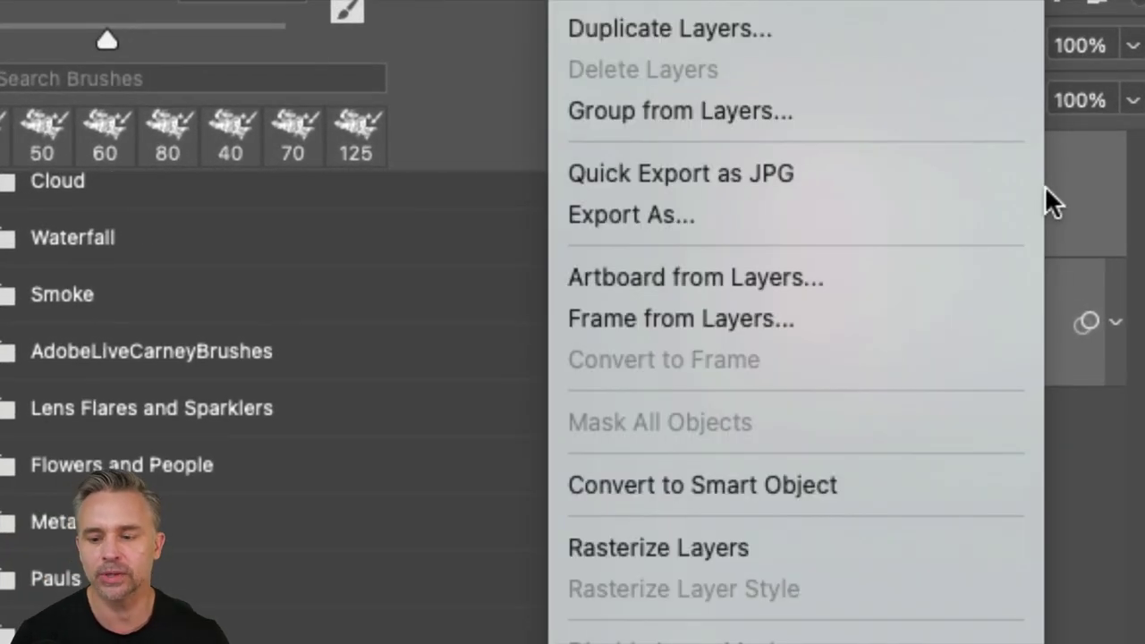
click(801, 483)
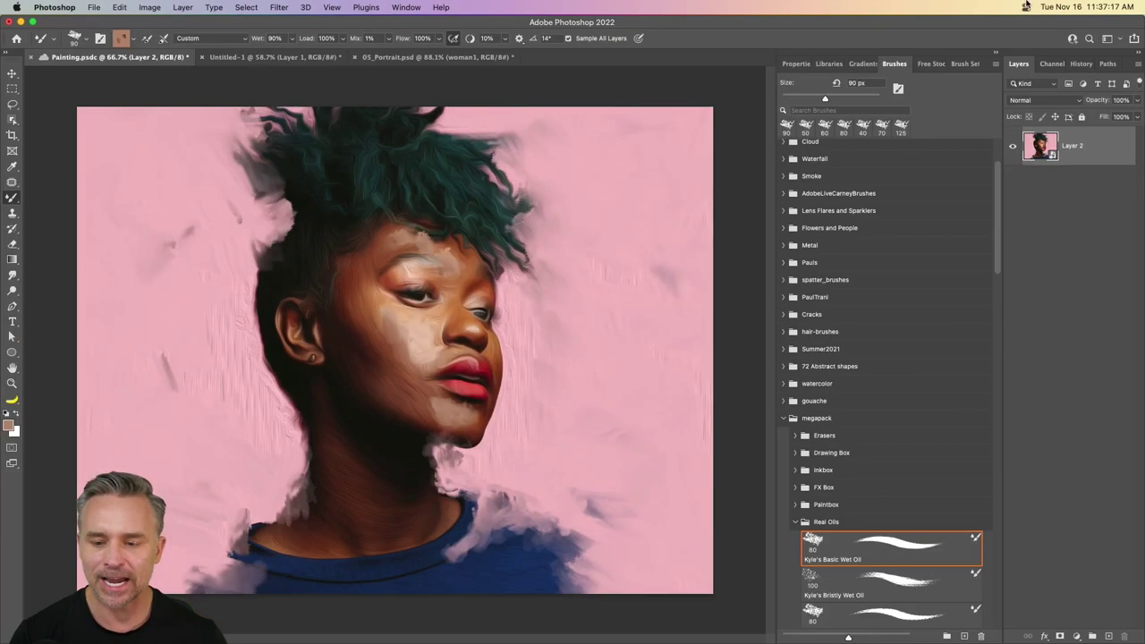
Run Filter > Stylize > Oil Paint on the merged layer, tuning Shine to 1.0 with Stylization 5.2, Angle 134
click(995, 54)
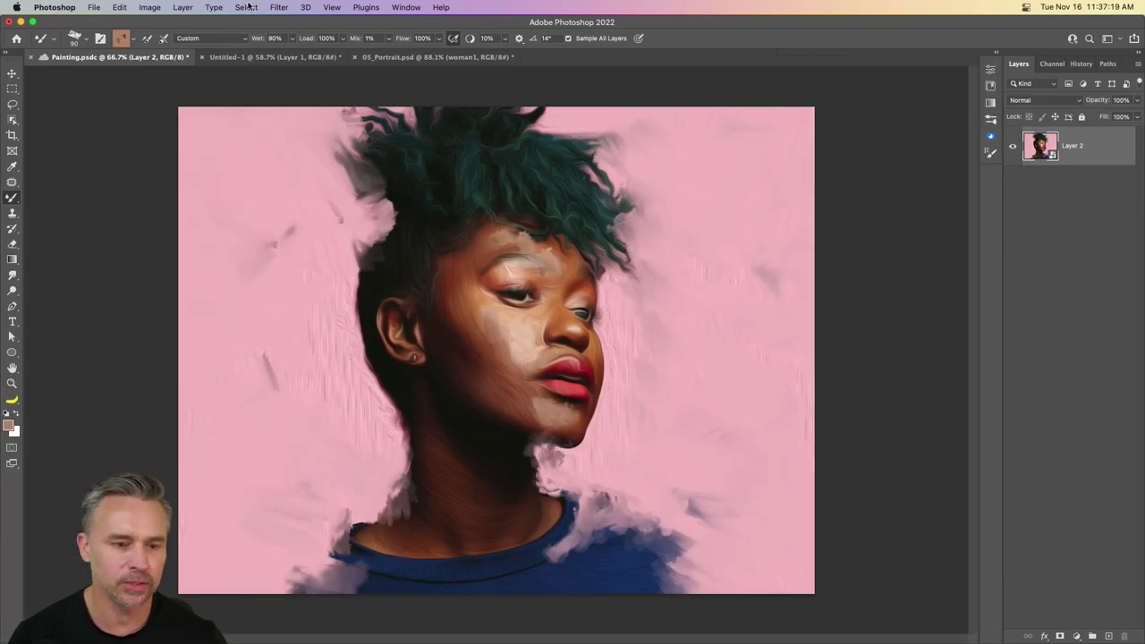
click(276, 7)
mouse_move(319, 239)
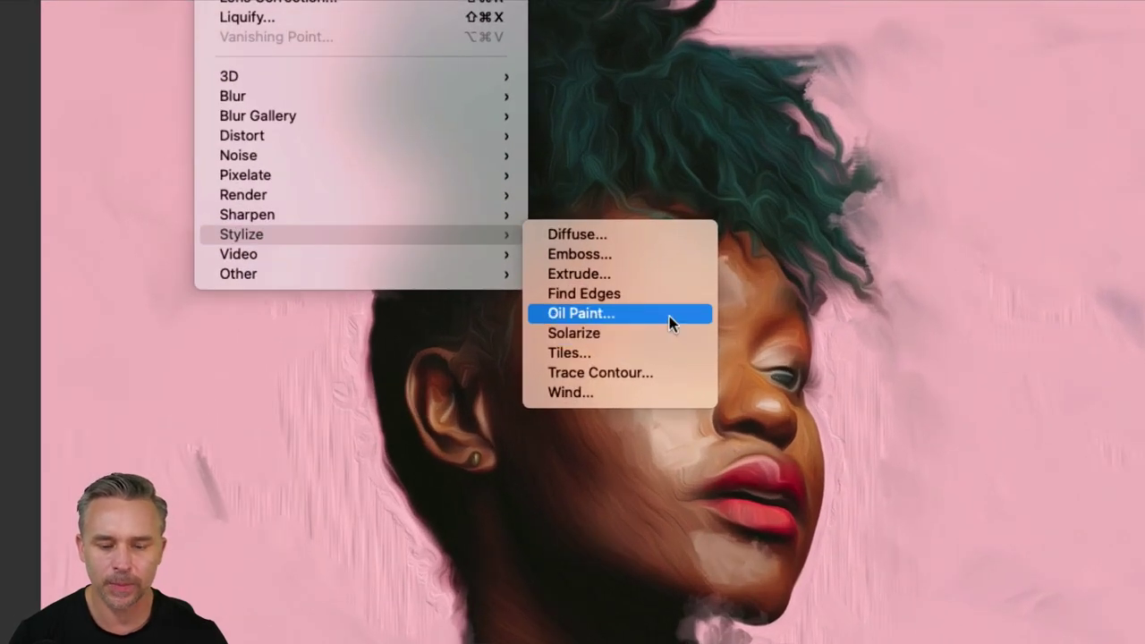
click(669, 315)
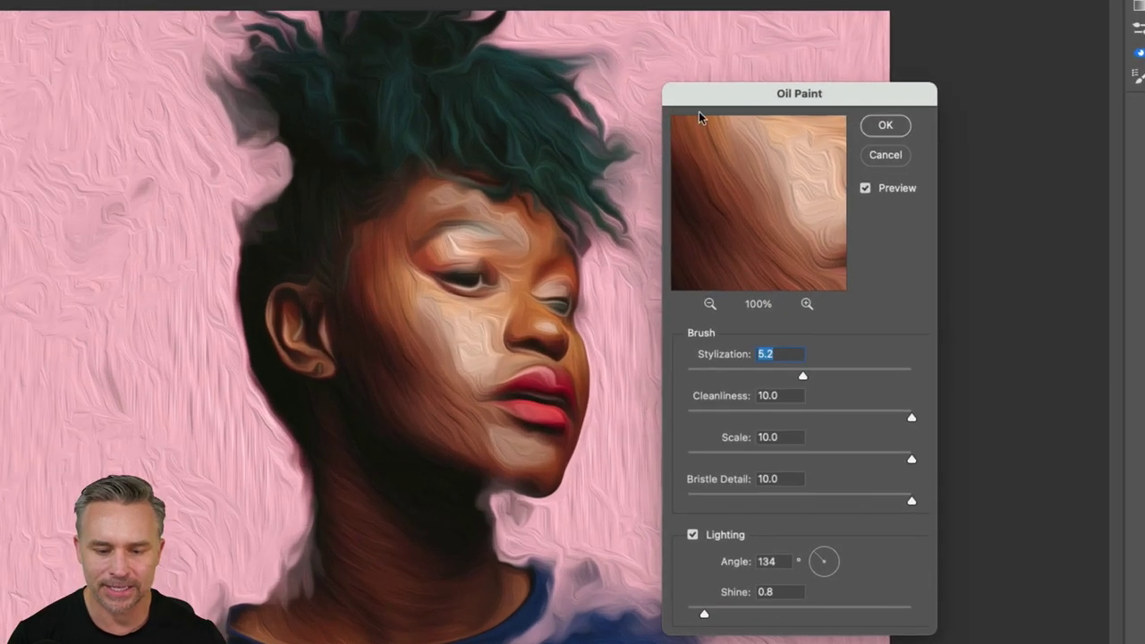
drag(678, 172, 681, 147)
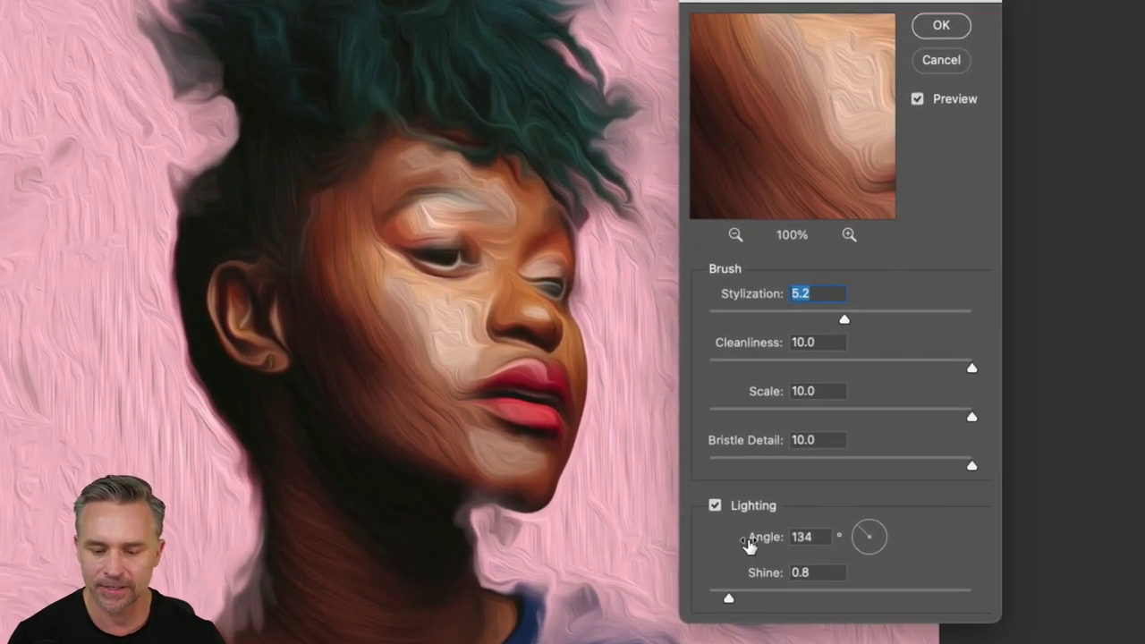
drag(765, 599, 873, 598)
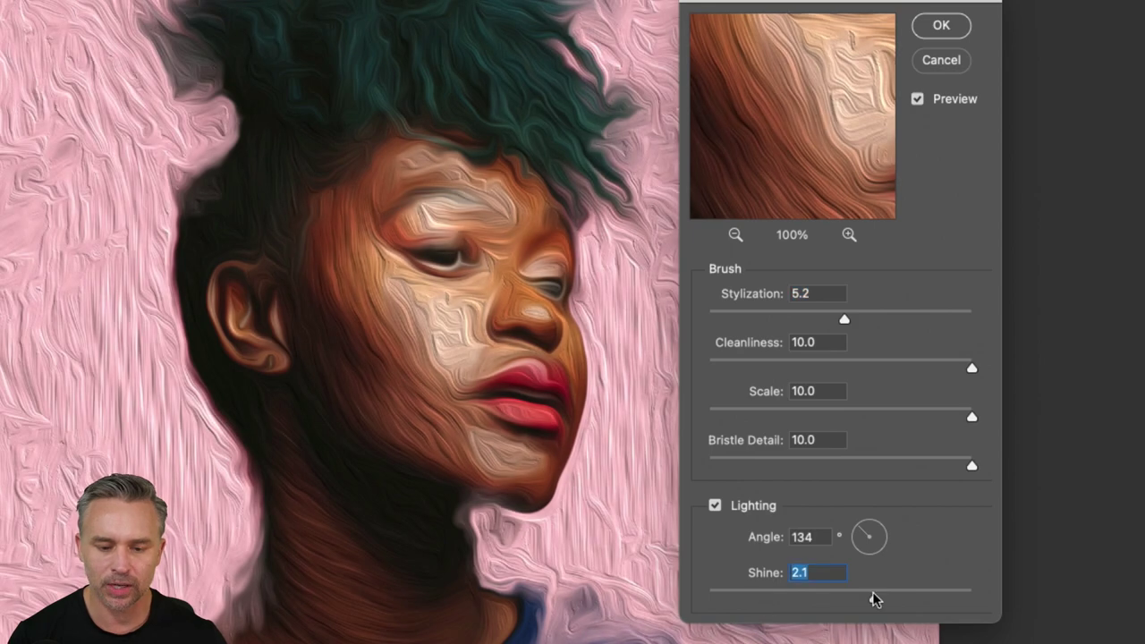
click(728, 594)
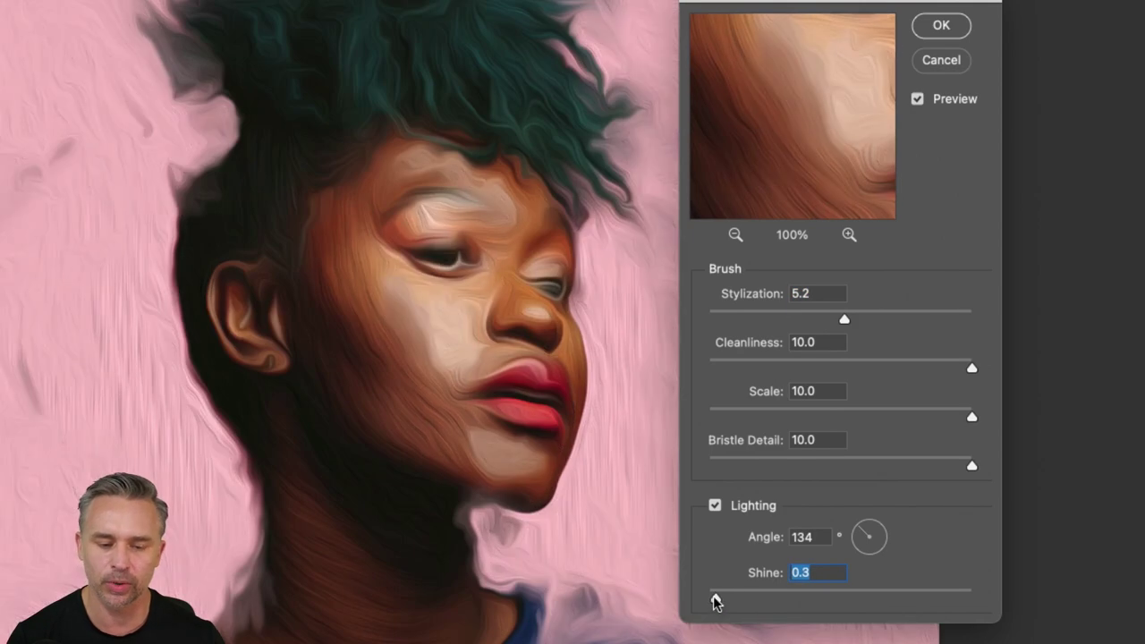
click(782, 597)
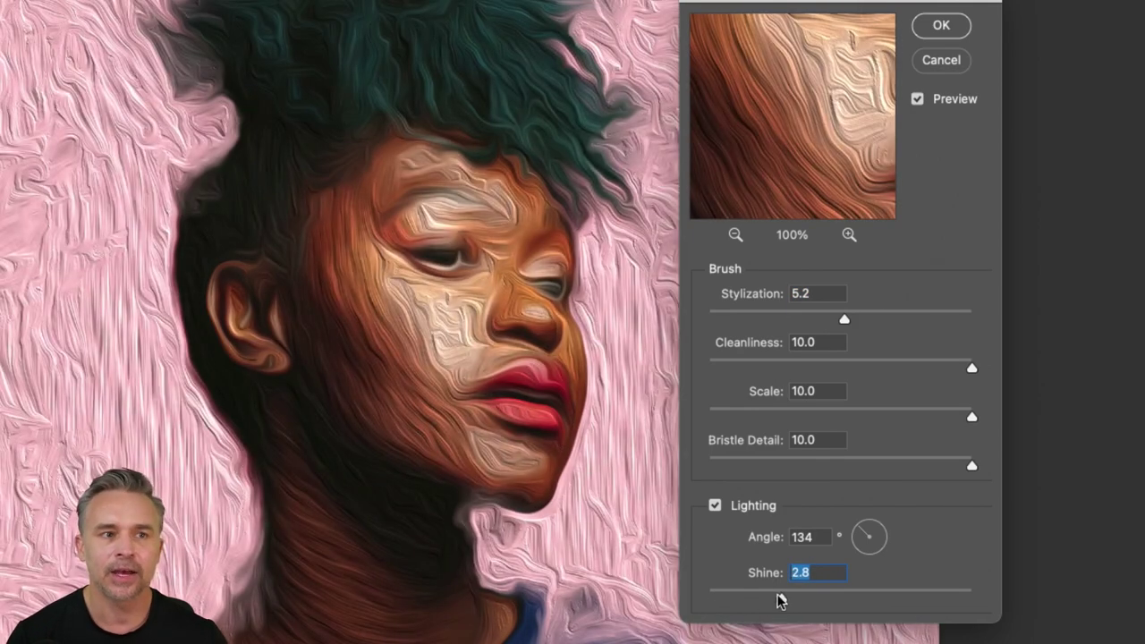
drag(783, 597, 733, 599)
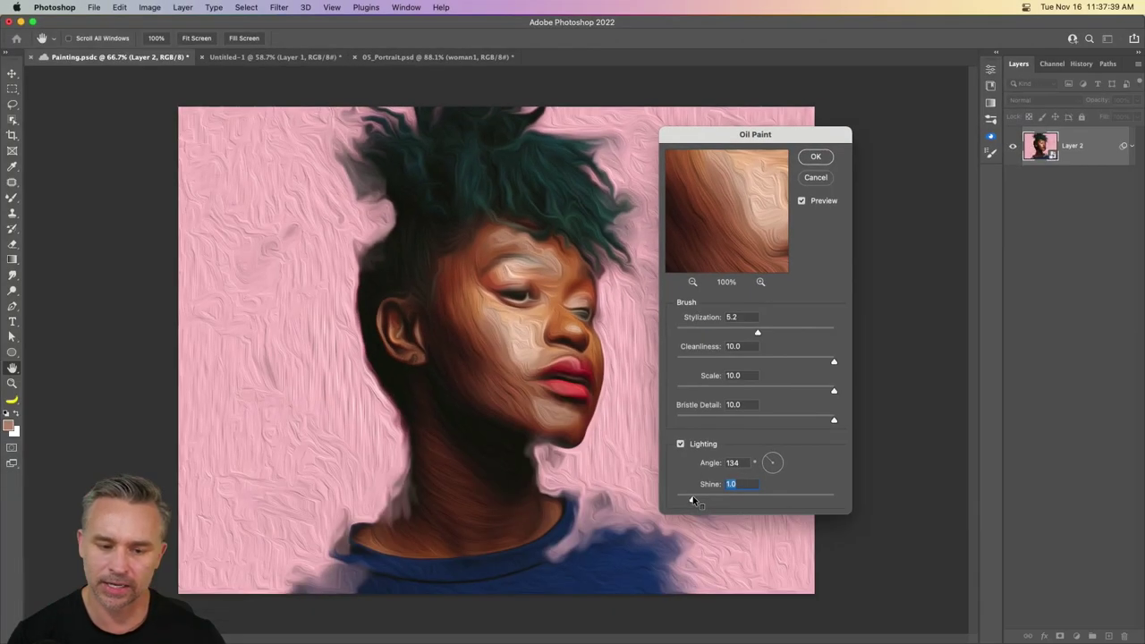
mouse_move(714, 135)
mouse_down()
mouse_move(899, 130)
mouse_move(809, 129)
mouse_move(796, 154)
mouse_up()
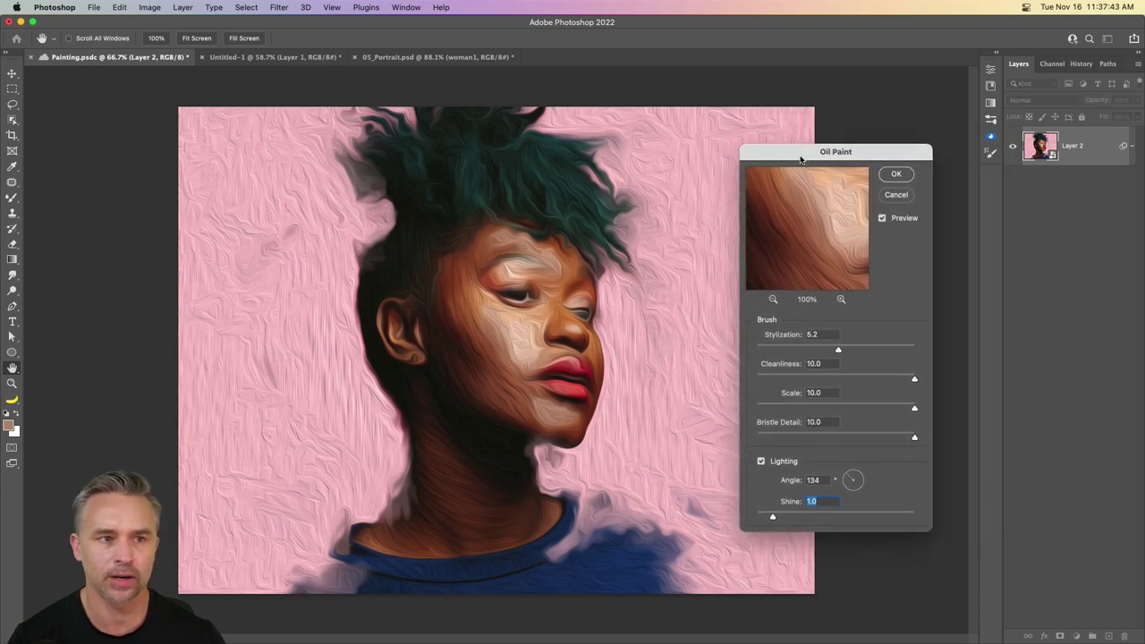
click(896, 175)
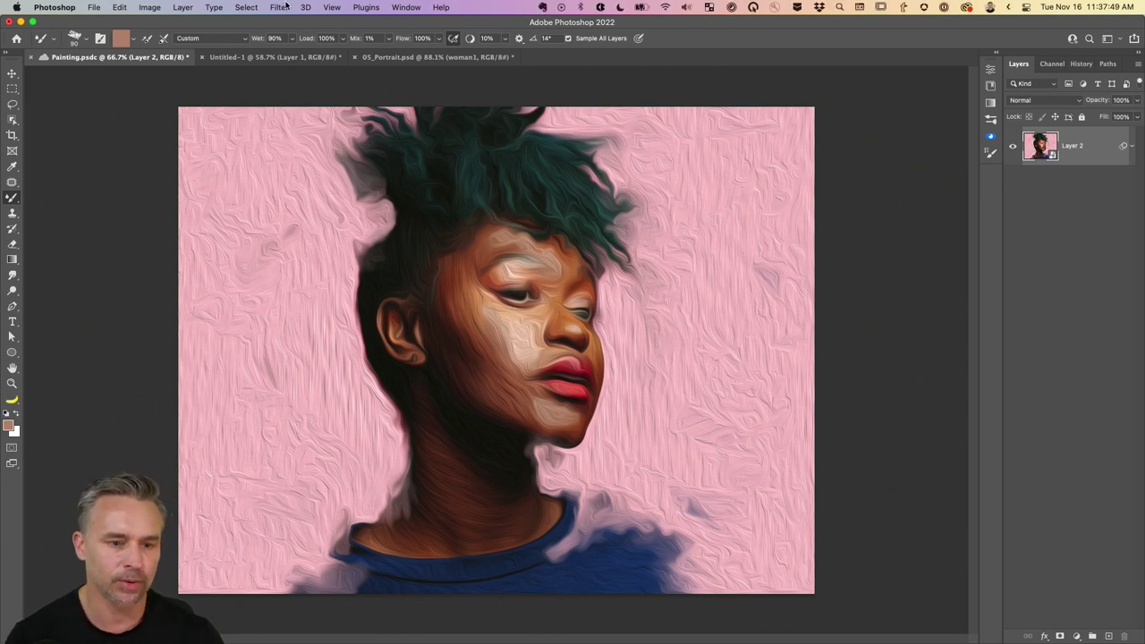
click(280, 7)
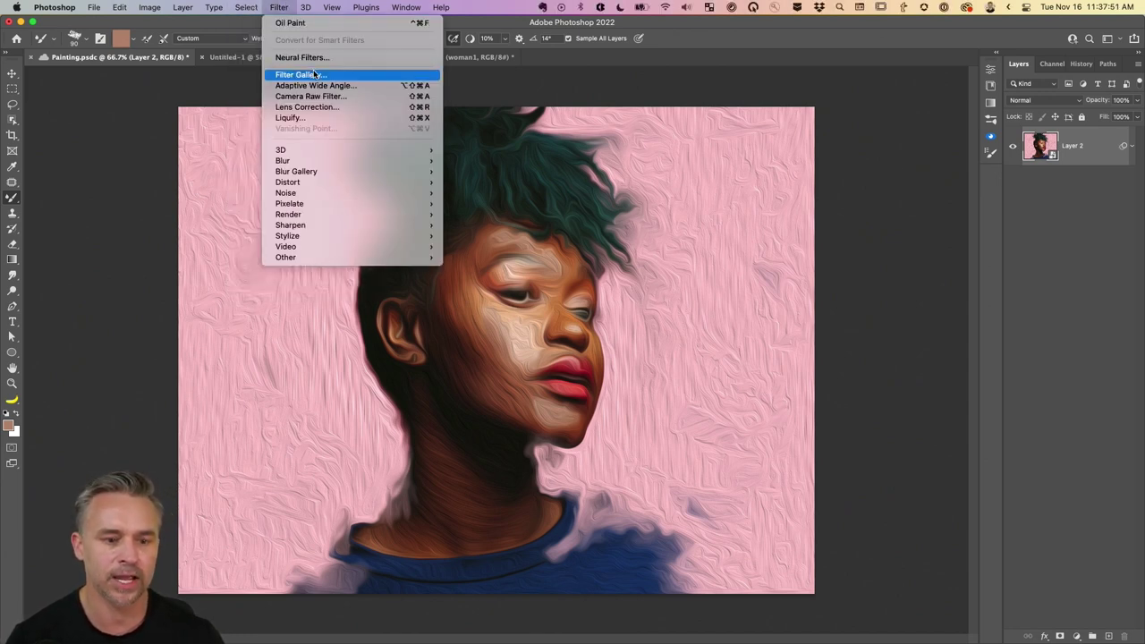
click(593, 89)
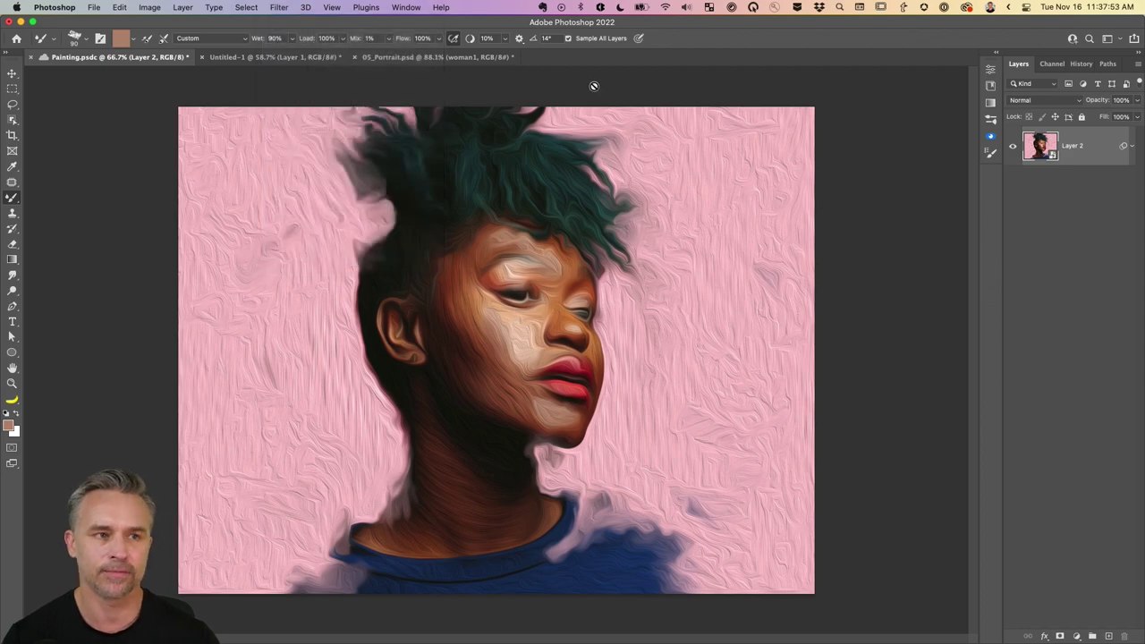